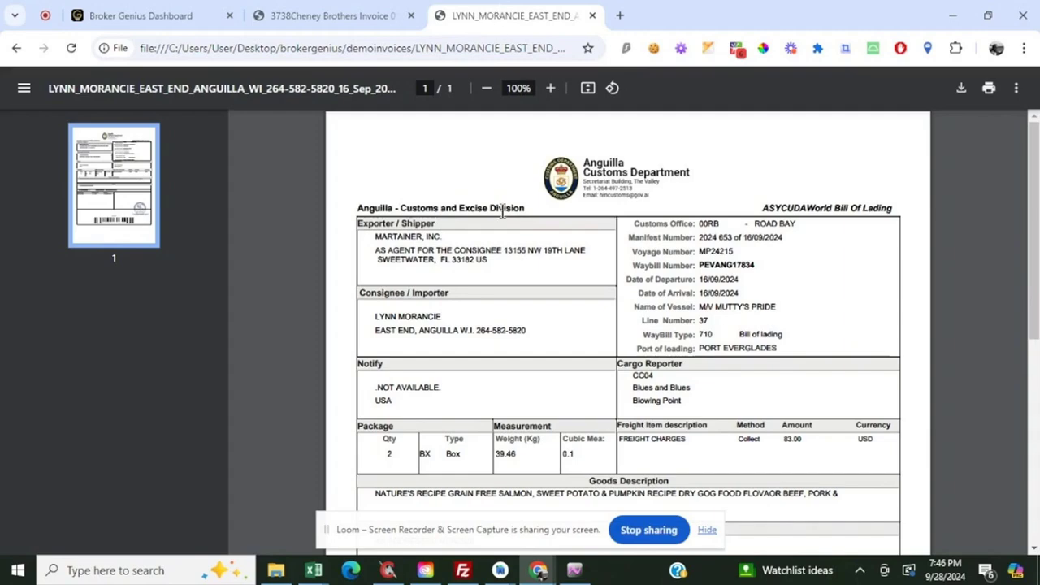
Review the customs bill of lading PDF and the blank Detailed Declaration form in ASYCUDAWorld
scroll(398, 217, "down", 3)
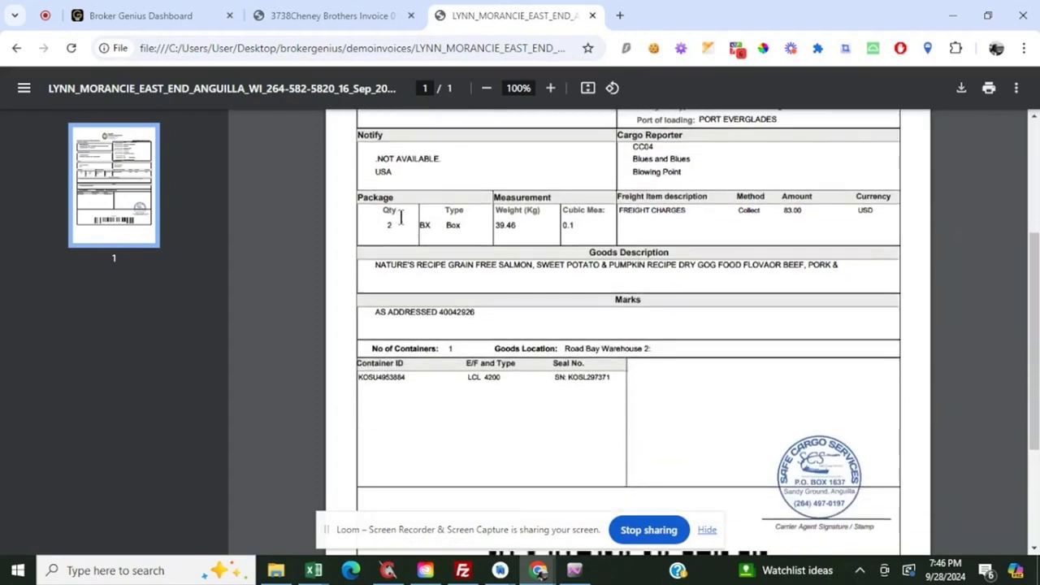
scroll(406, 224, "up", 4)
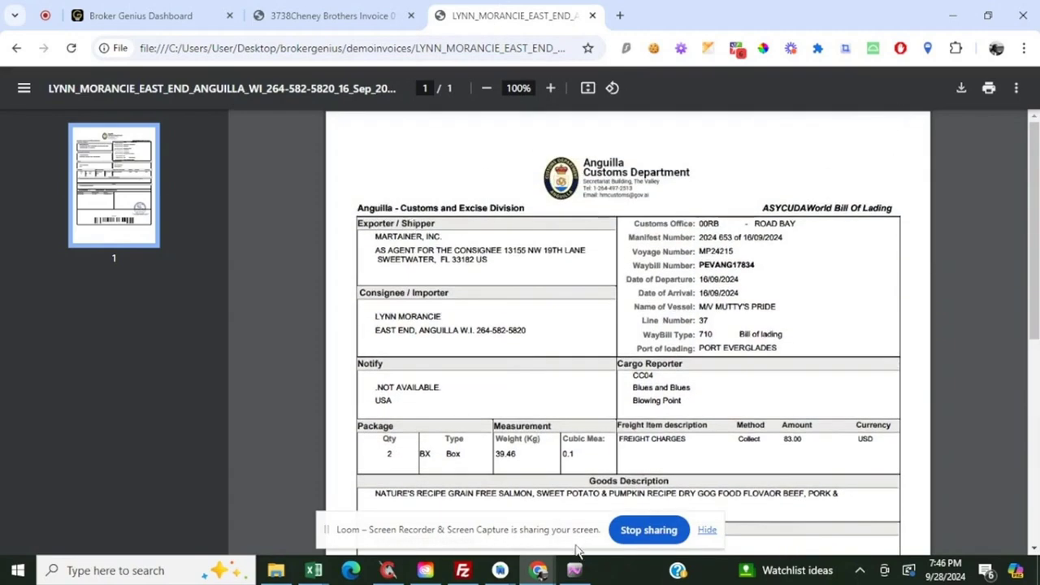
left_click(575, 569)
scroll(242, 342, "down", 2)
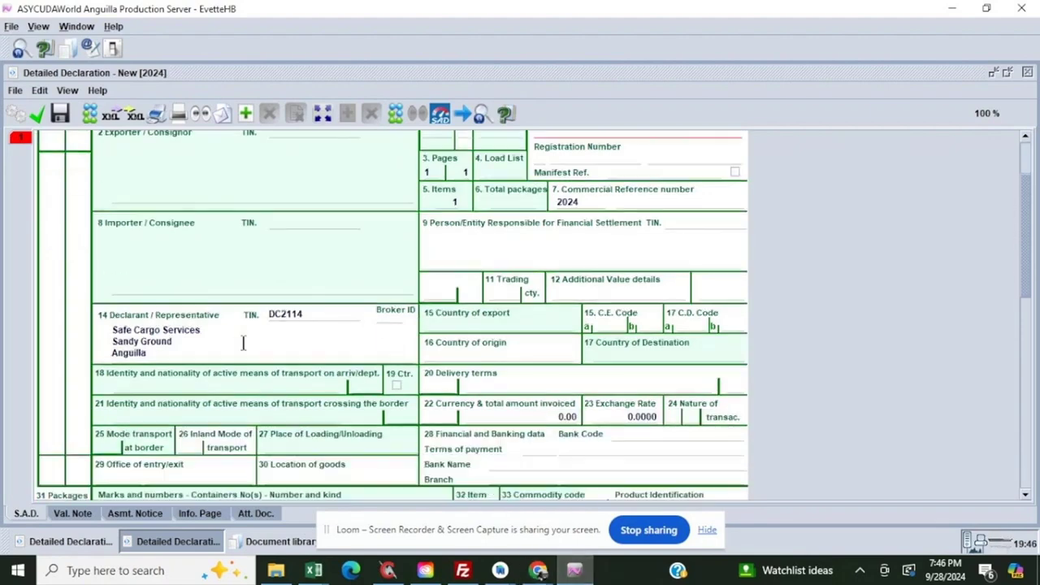
scroll(242, 342, "down", 4)
scroll(427, 362, "up", 5)
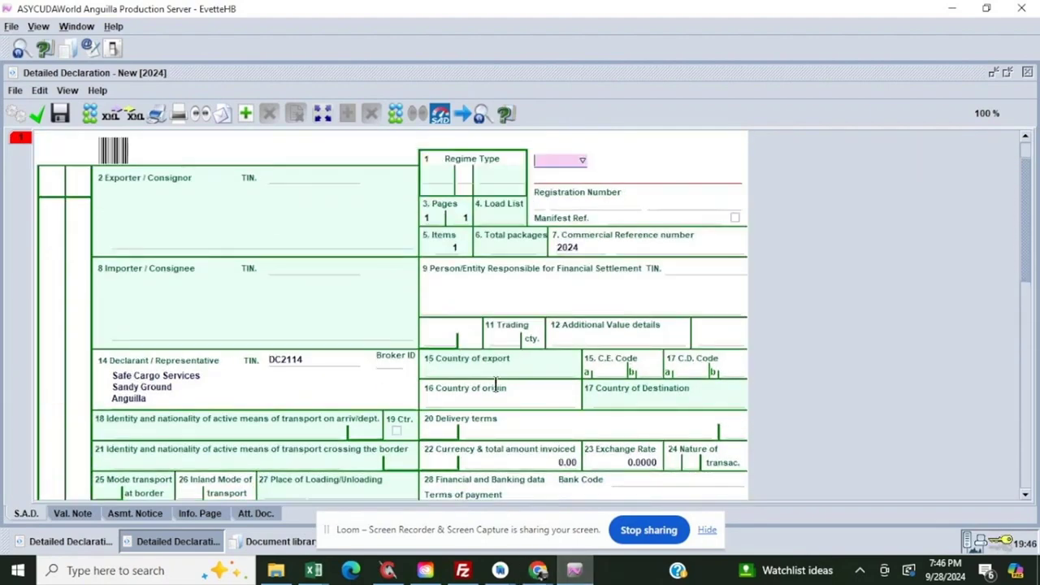
Switch to the Broker Genius dashboard, start a new entry and upload the consignee's waybill PDF from the demoinvoices folder
mouse_move(539, 569)
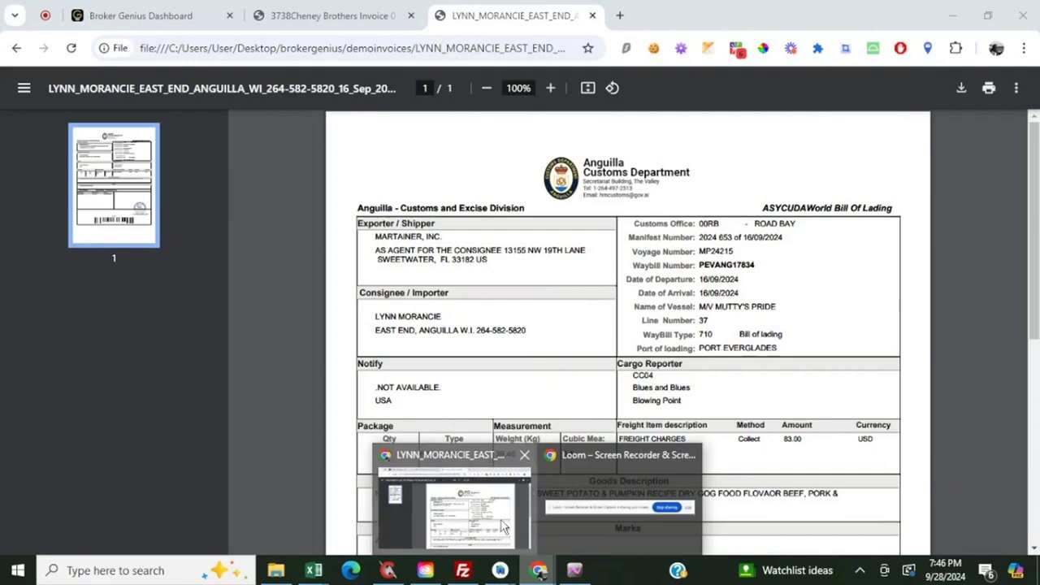
left_click(502, 526)
left_click(141, 15)
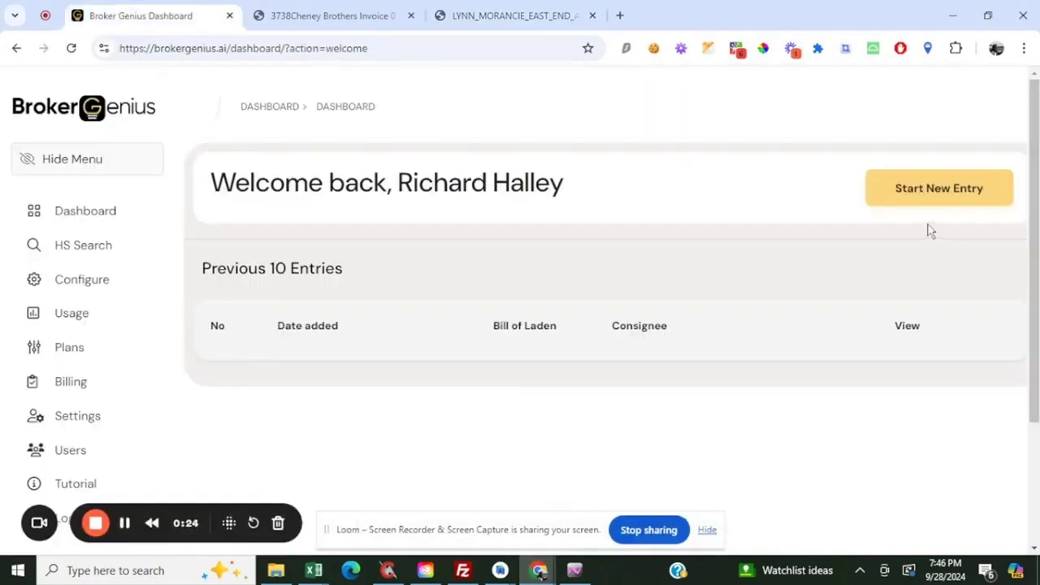
left_click(942, 193)
left_click(815, 304)
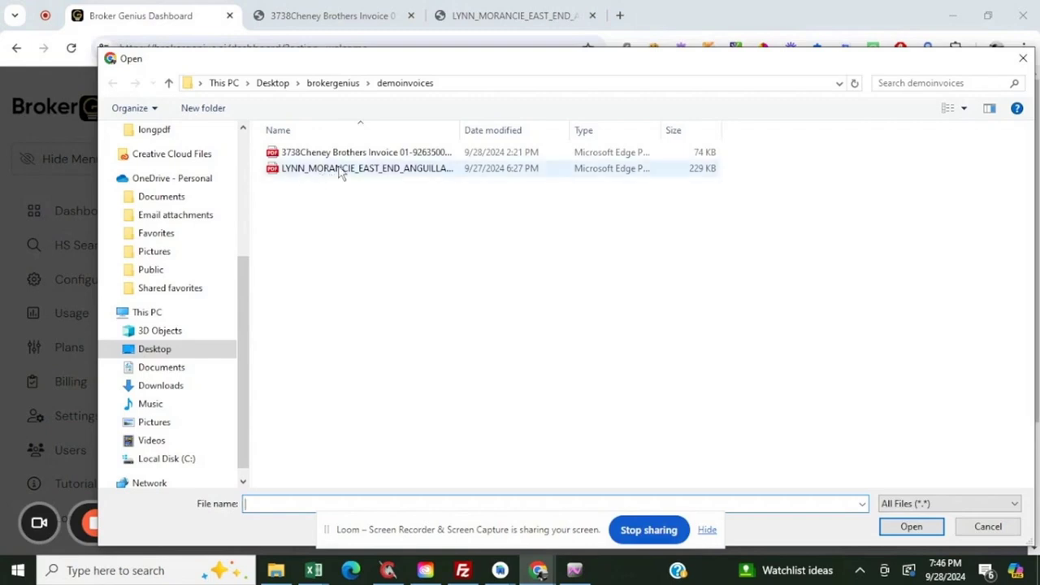
double_click(341, 171)
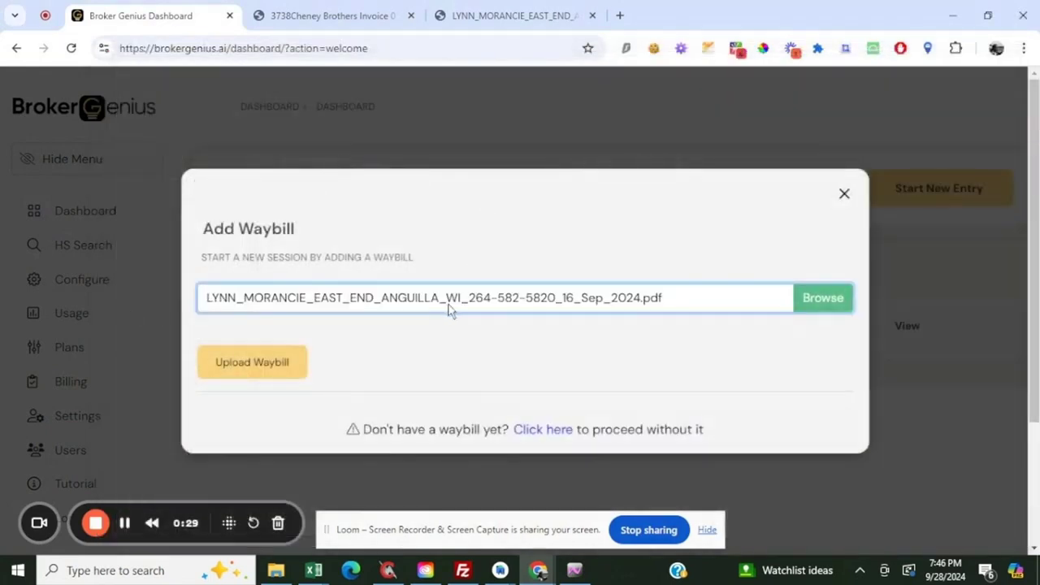
left_click(274, 367)
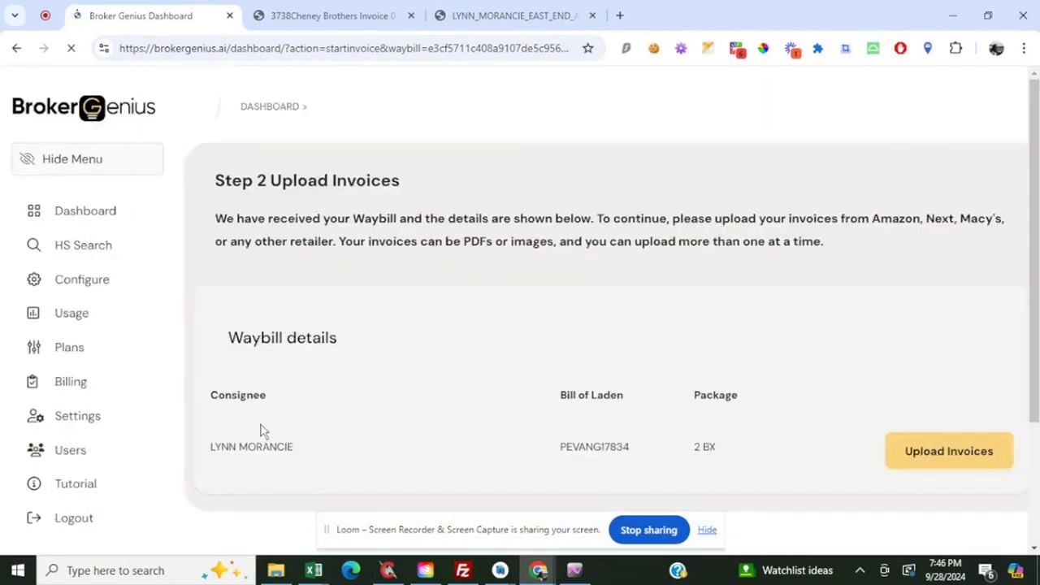
Check the consignee, bill of laden and package values in the waybill details
left_click_drag(221, 447, 269, 447)
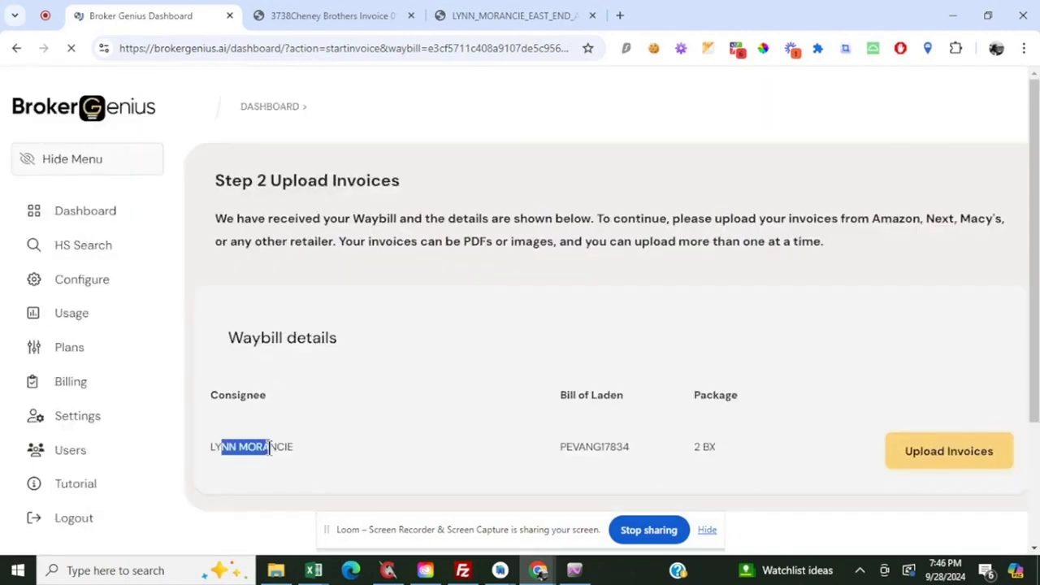
left_click(599, 447)
double_click(599, 447)
left_click(720, 453)
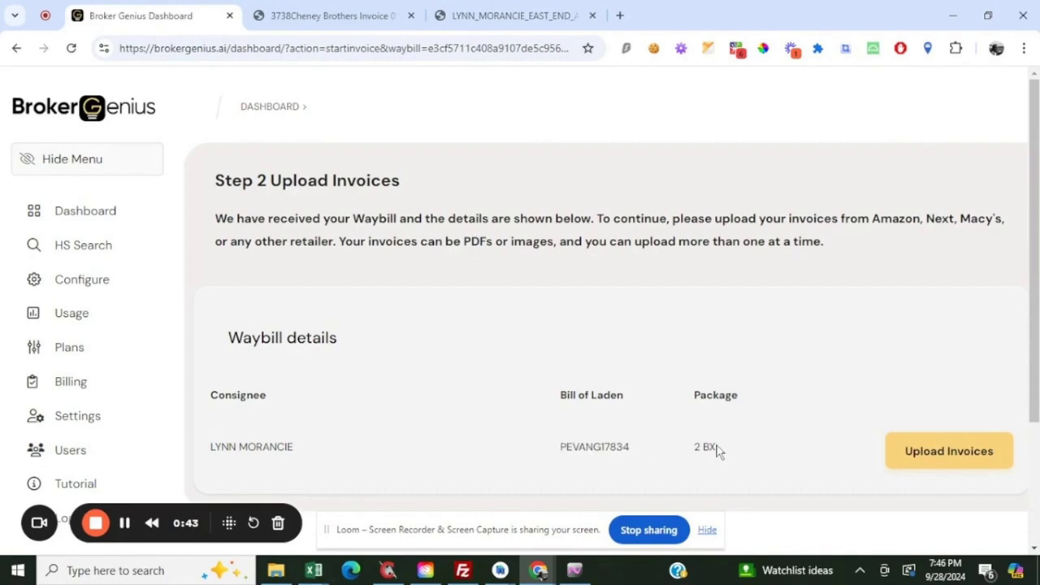
Upload the Cheney Brothers invoice PDF from the demoinvoices folder to the entry
left_click(971, 453)
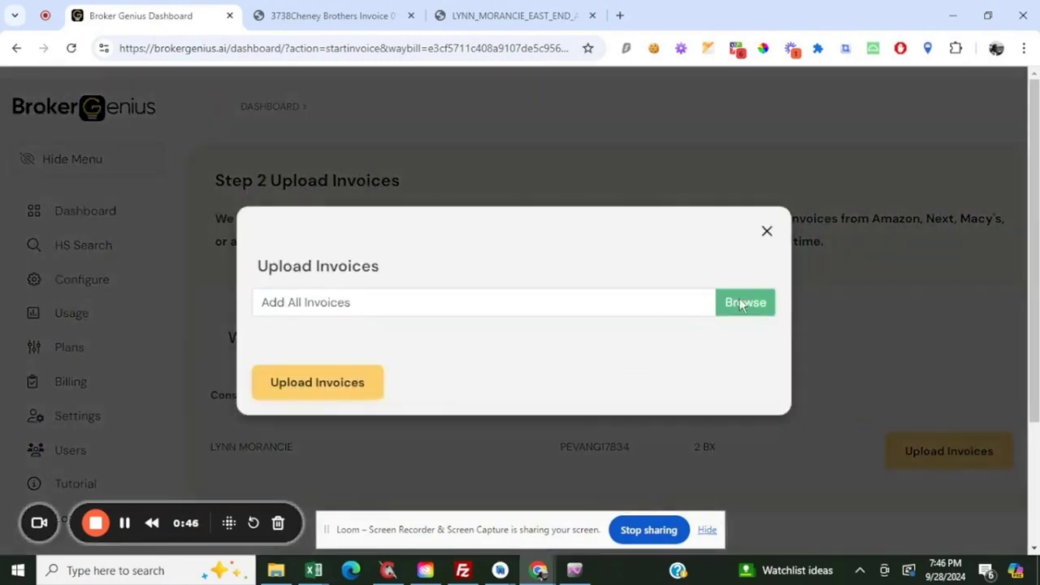
left_click(741, 303)
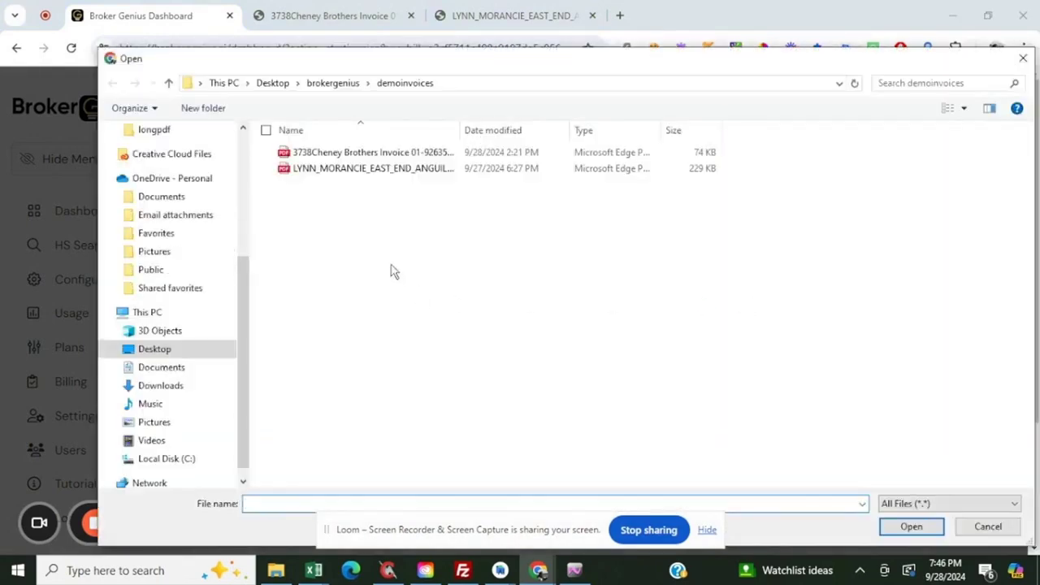
double_click(321, 153)
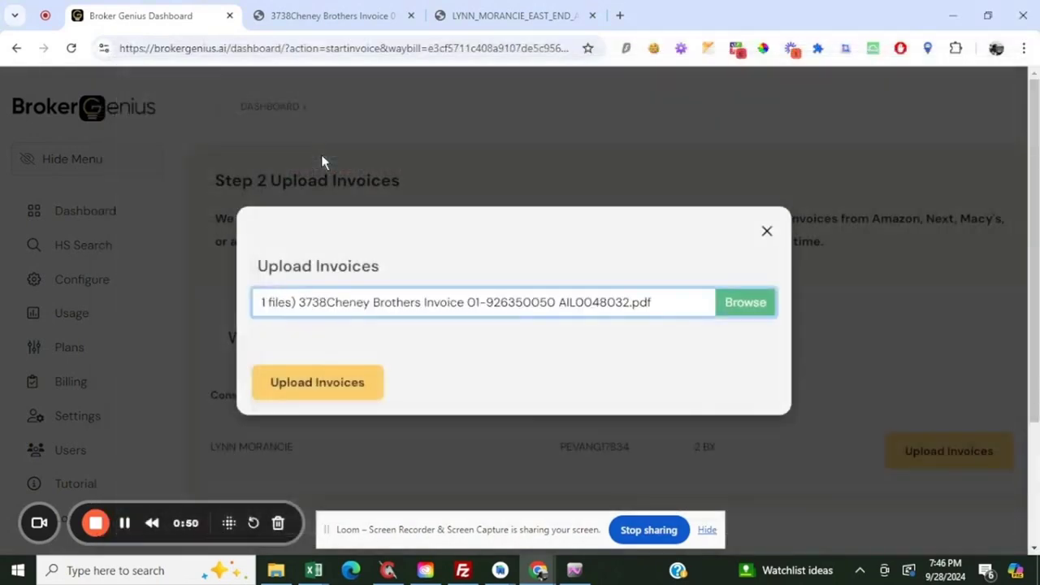
left_click(374, 385)
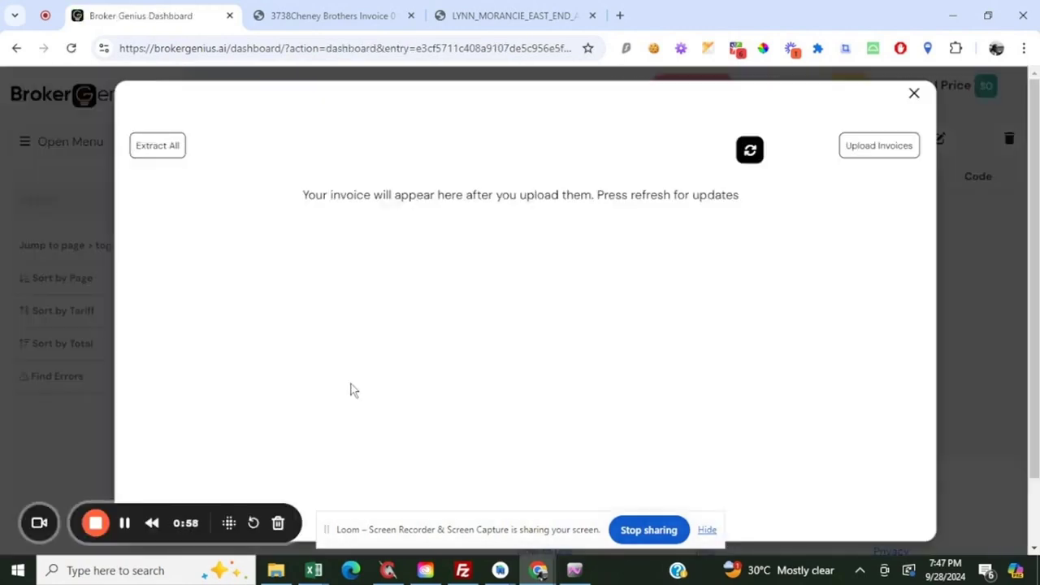
Refresh the invoice list until both pages of the uploaded invoice are listed
left_click_drag(354, 199, 650, 201)
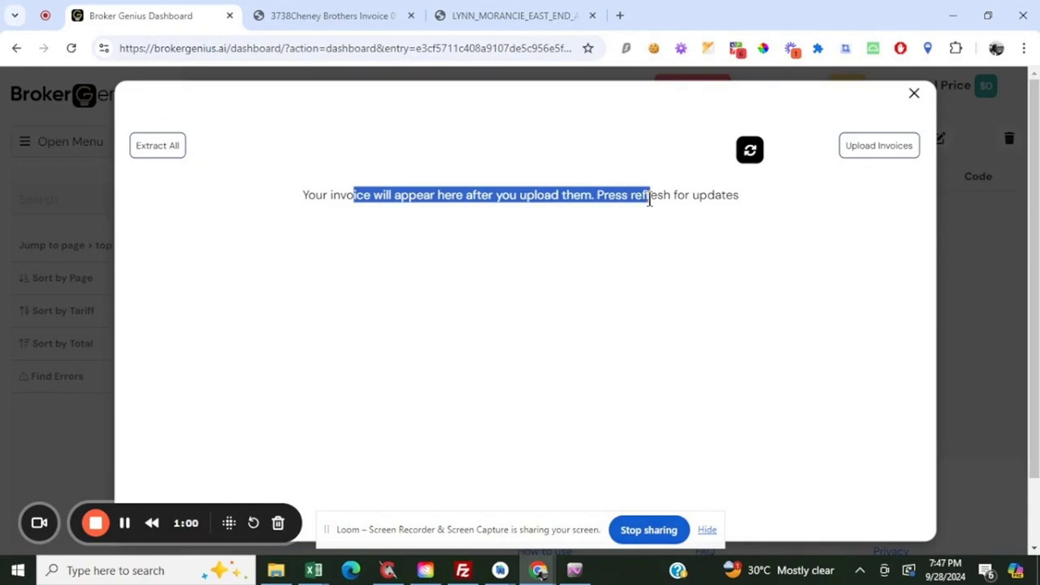
left_click(753, 160)
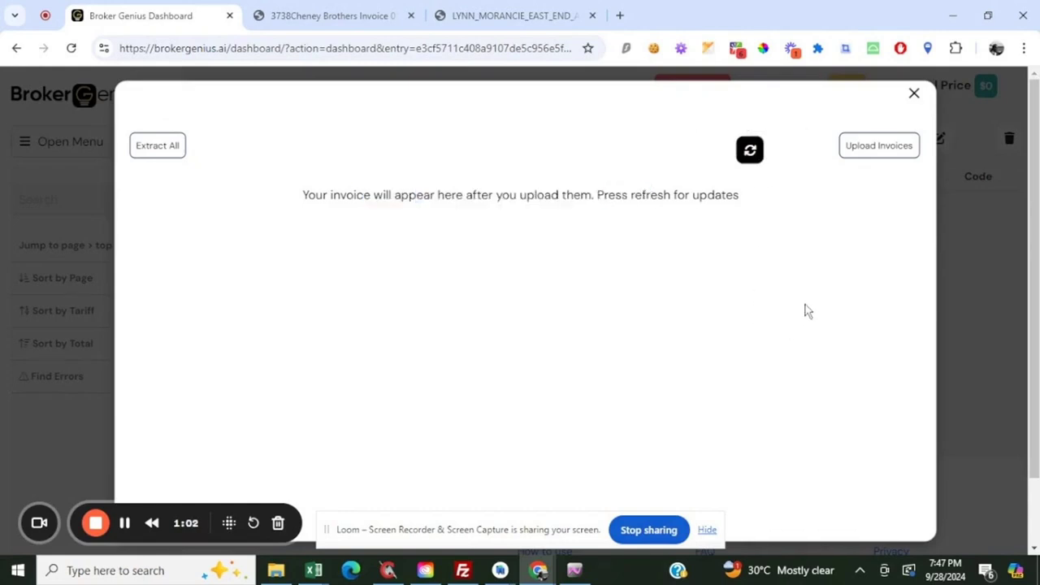
left_click(748, 153)
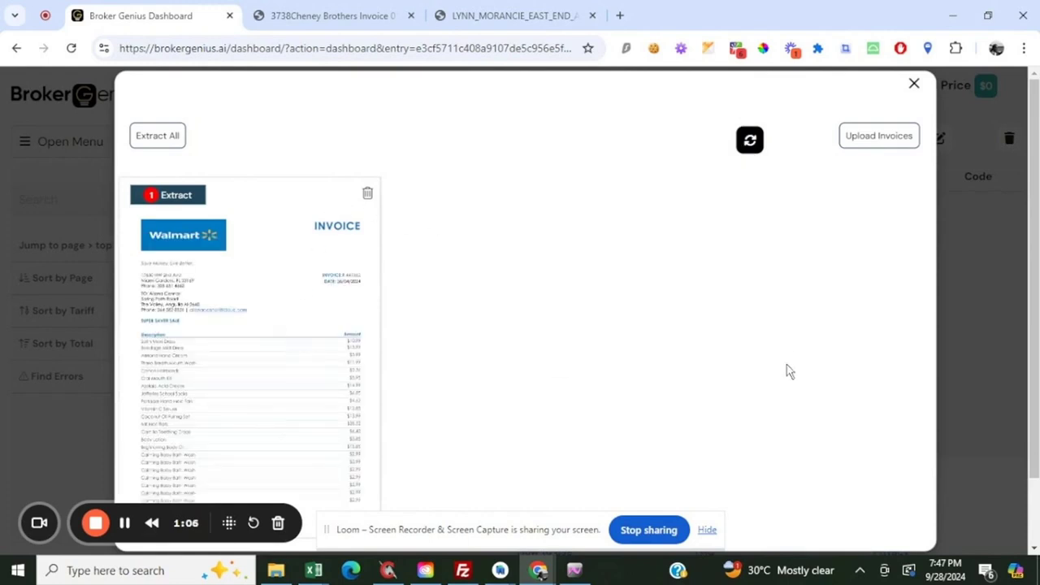
left_click(750, 143)
left_click(750, 142)
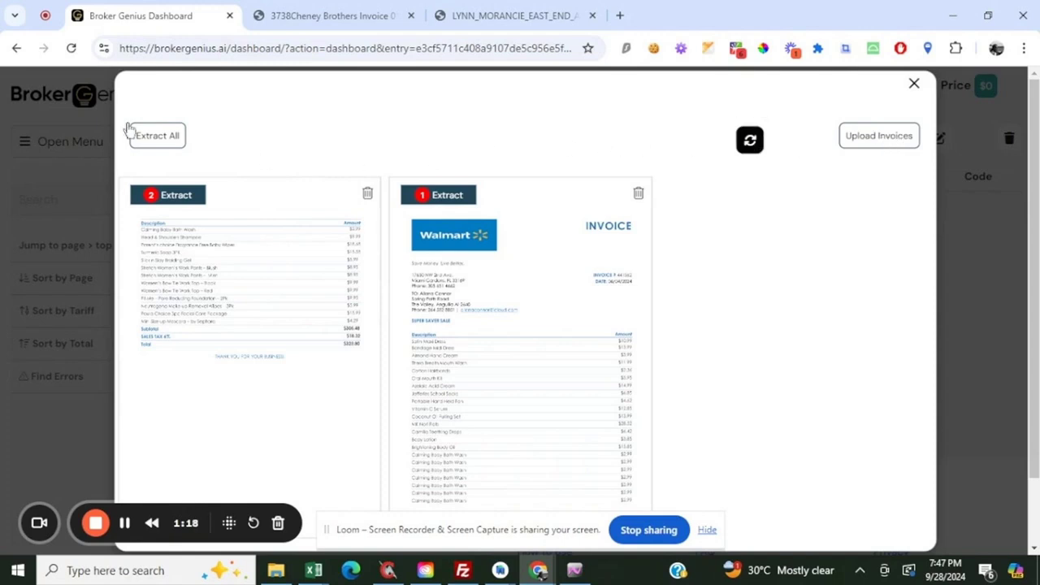
Start extraction of all uploaded invoice pages and confirm that the upload process is completed
left_click(153, 136)
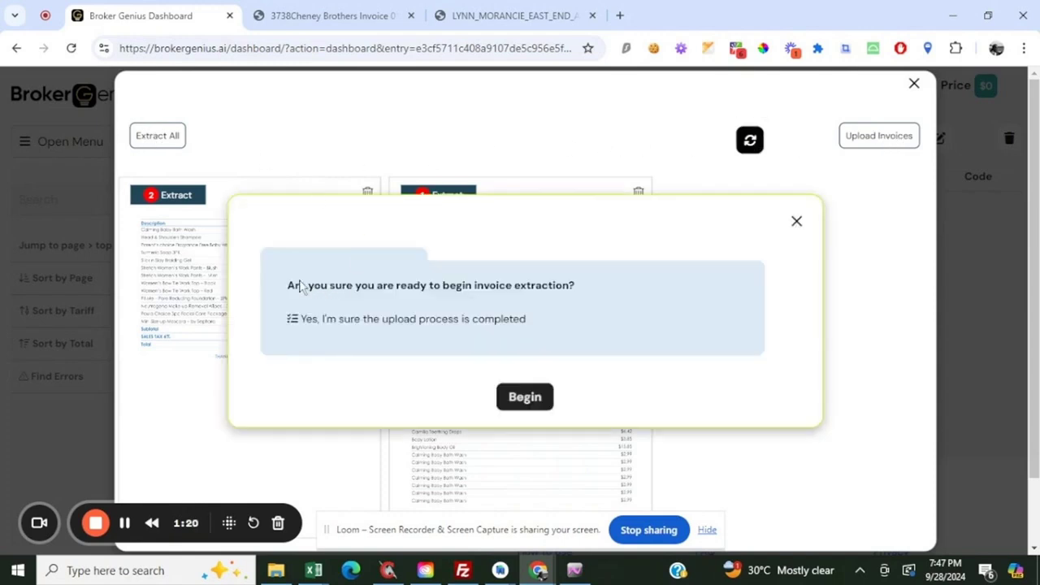
left_click_drag(300, 286, 576, 287)
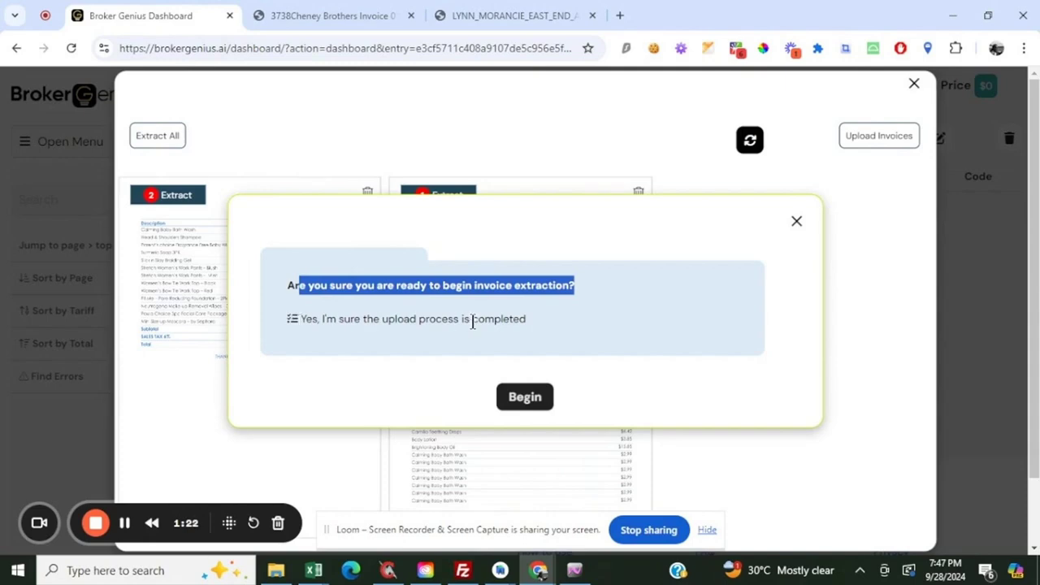
left_click(525, 397)
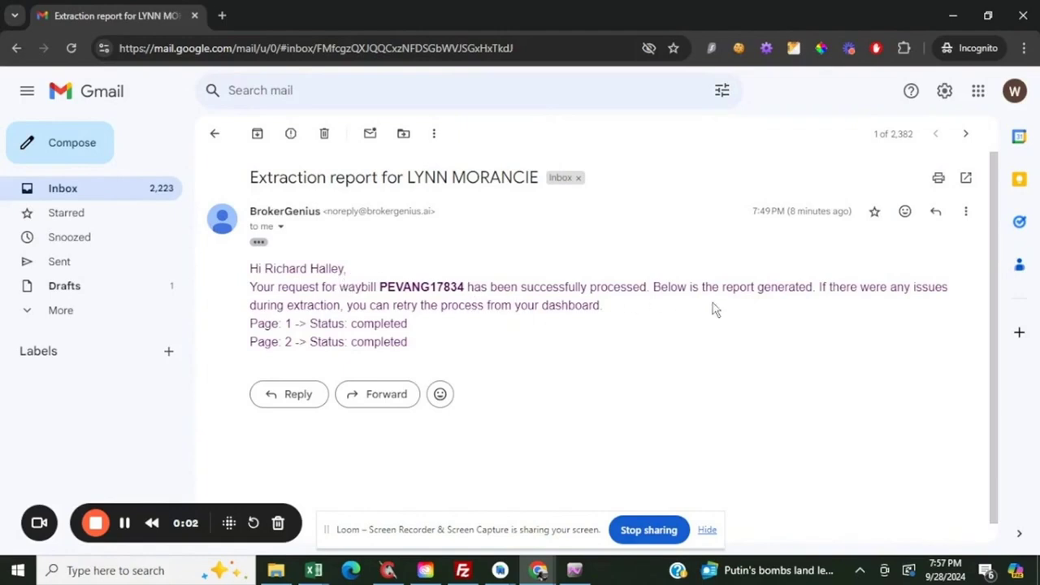
Check the extraction status of pages 1 and 2 in the BrokerGenius report e-mail
left_click_drag(258, 324, 421, 333)
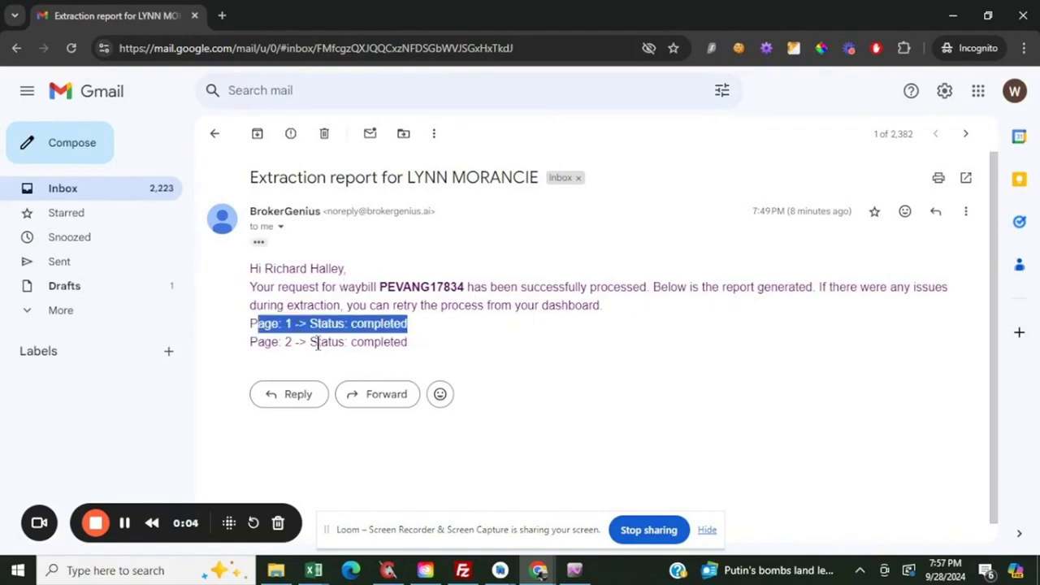
left_click_drag(256, 341, 443, 353)
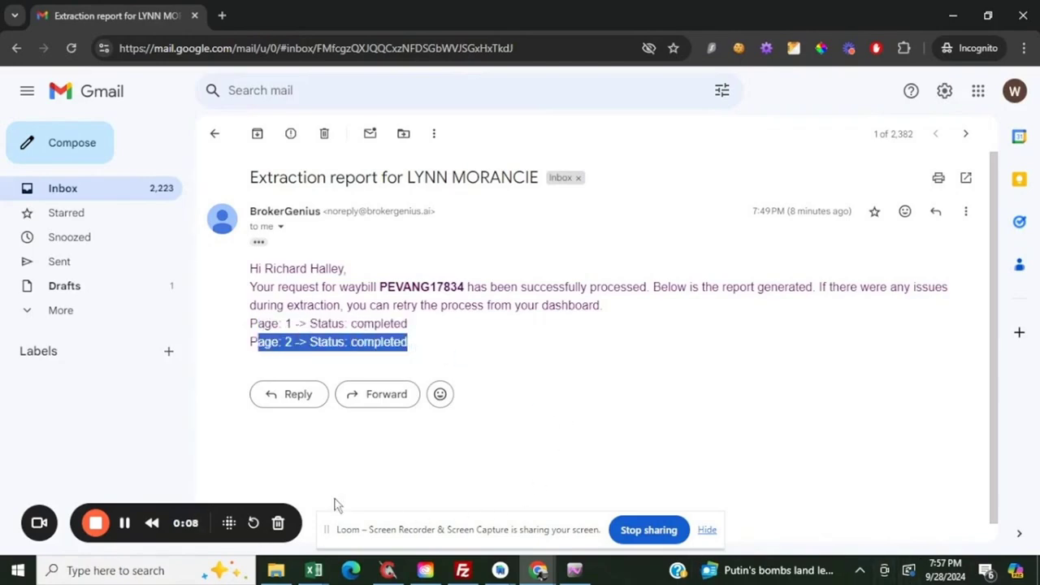
left_click(95, 526)
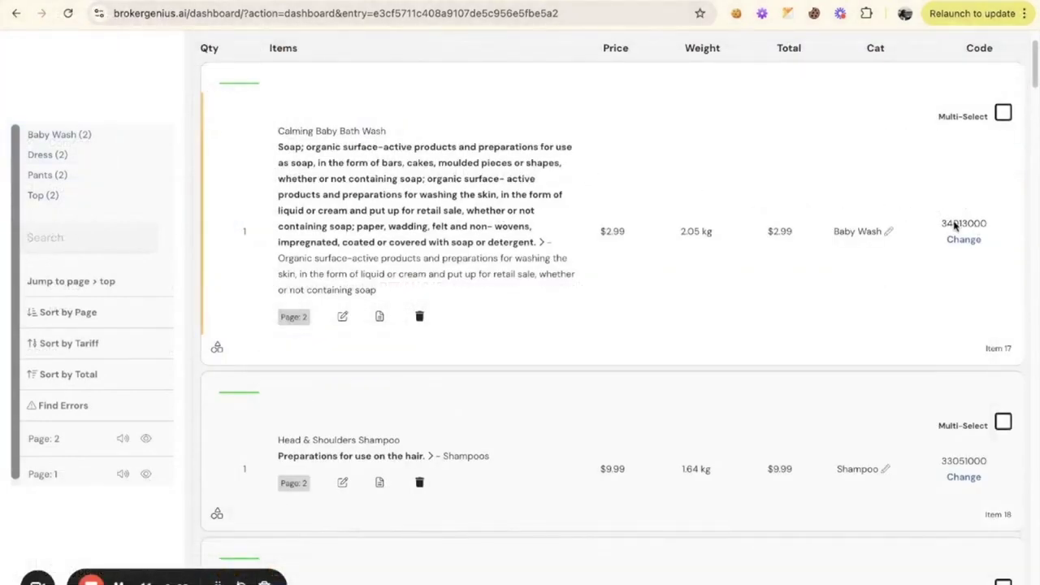
Change the tariff code of the Head & Shoulders Shampoo item to 33059000 (Other)
scroll(780, 290, "down", 4)
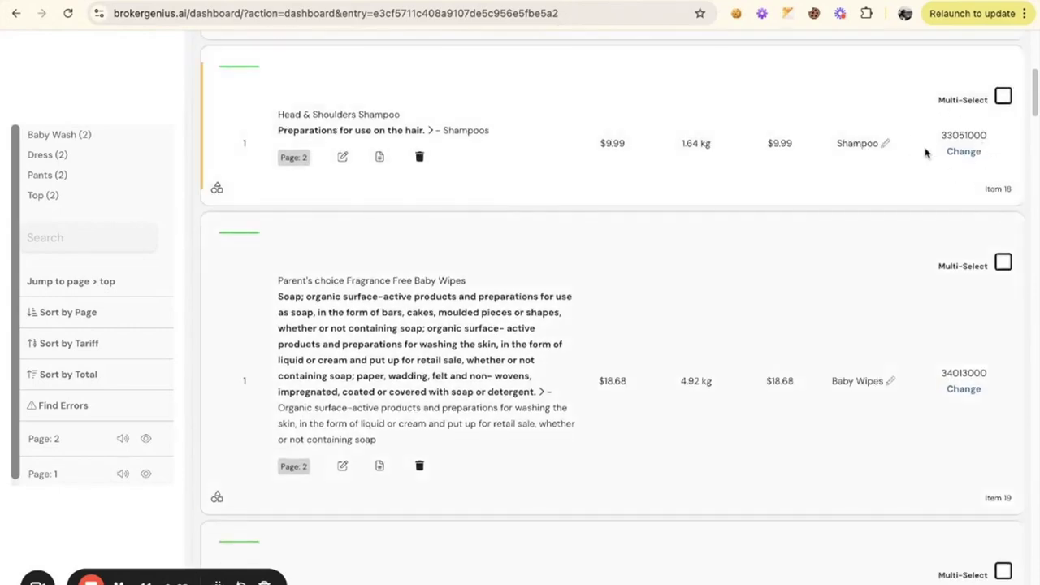
scroll(889, 220, "down", 2)
scroll(889, 228, "up", 3)
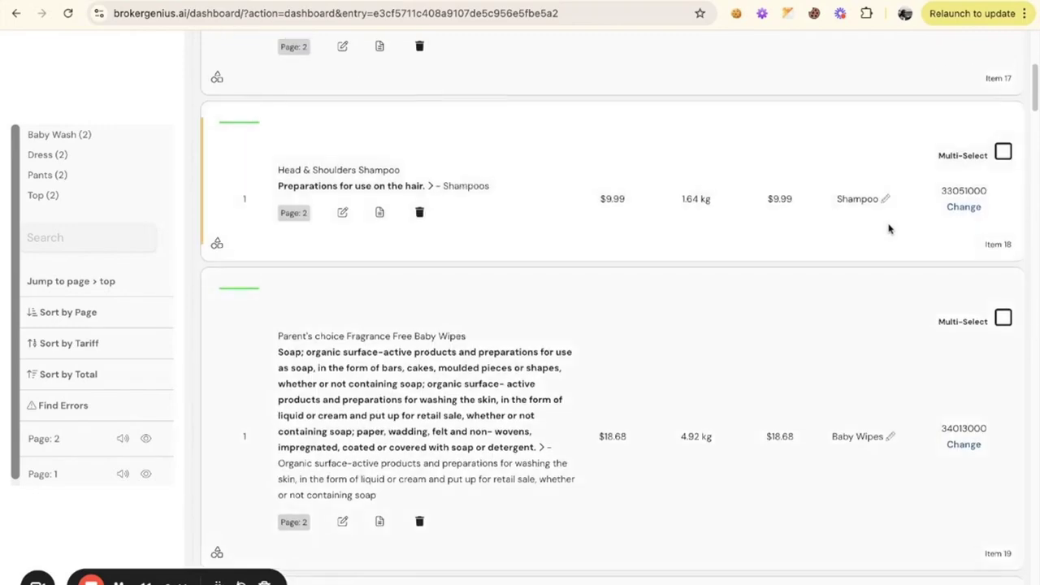
scroll(889, 228, "up", 1)
left_click(977, 294)
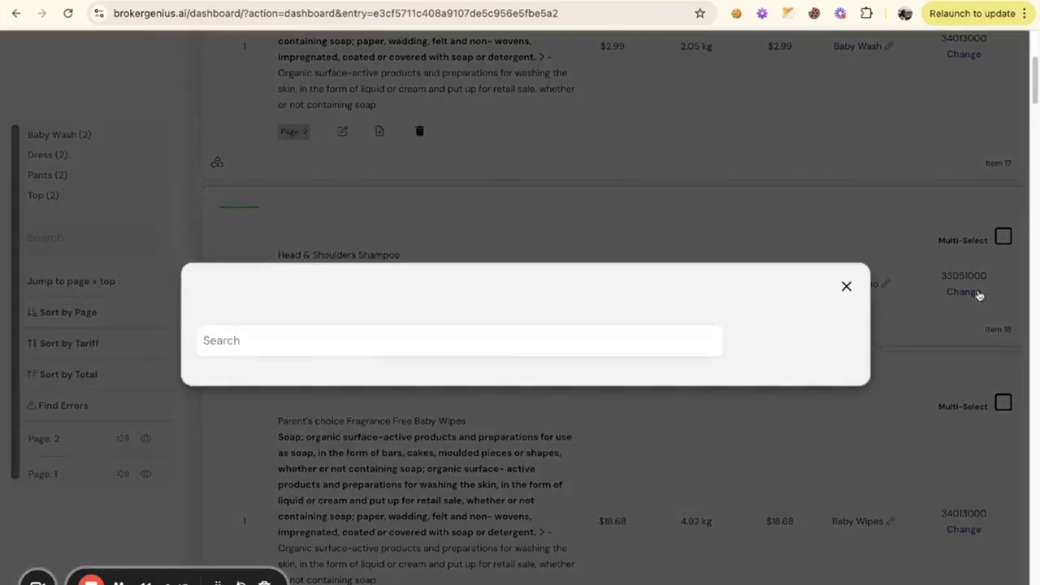
scroll(572, 322, "down", 1)
scroll(572, 322, "down", 2)
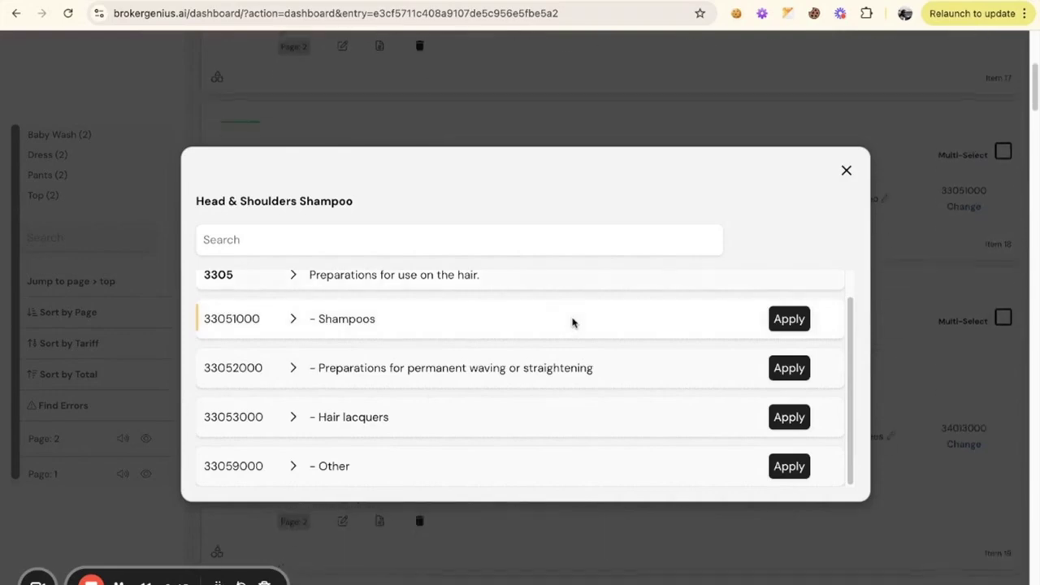
left_click(781, 465)
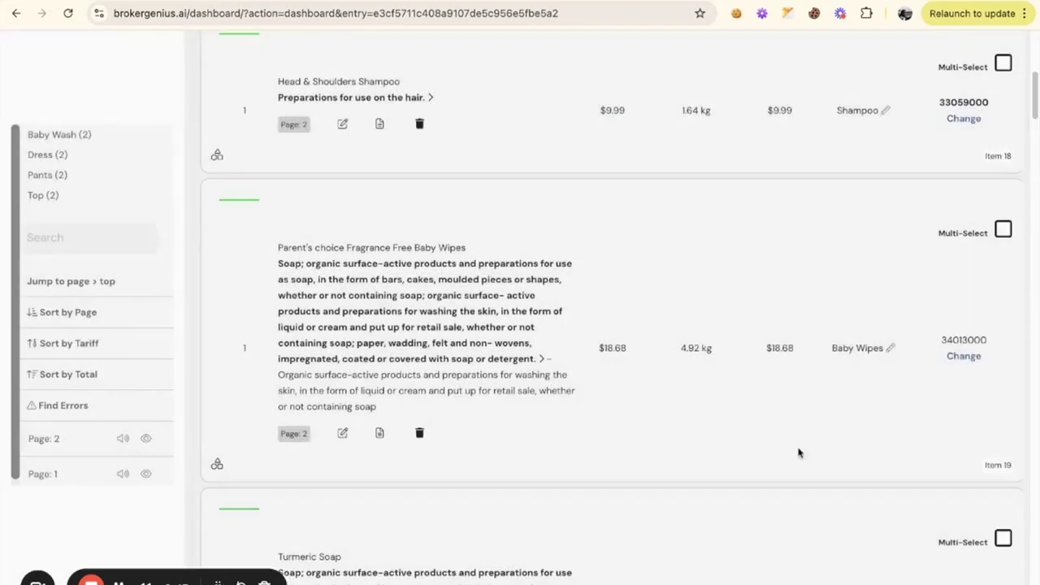
scroll(926, 235, "up", 2)
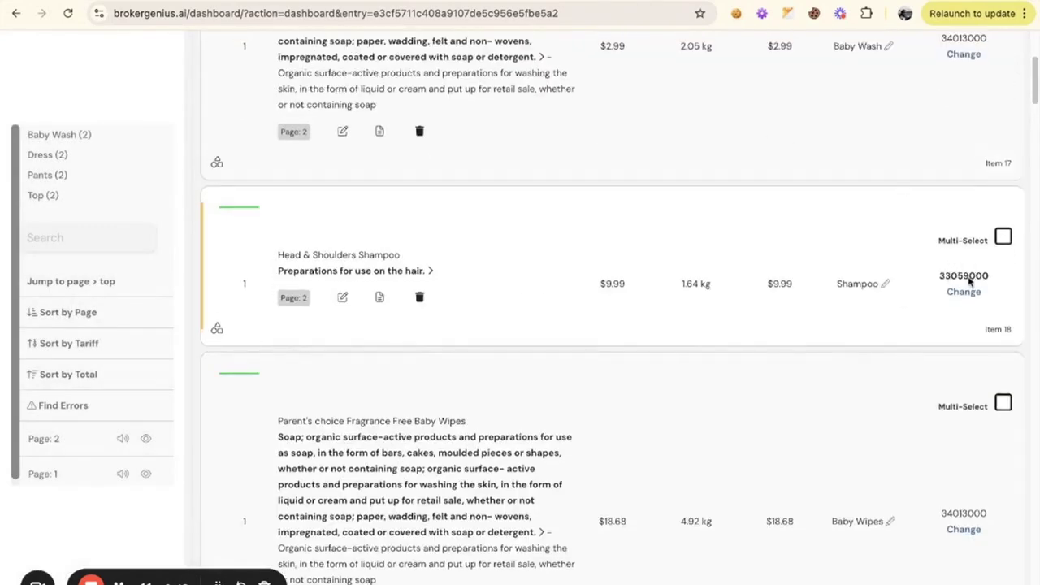
Review the available tariff codes under heading 3401 for the Parent's choice Fragrance Free Baby Wipes item
scroll(969, 280, "down", 2)
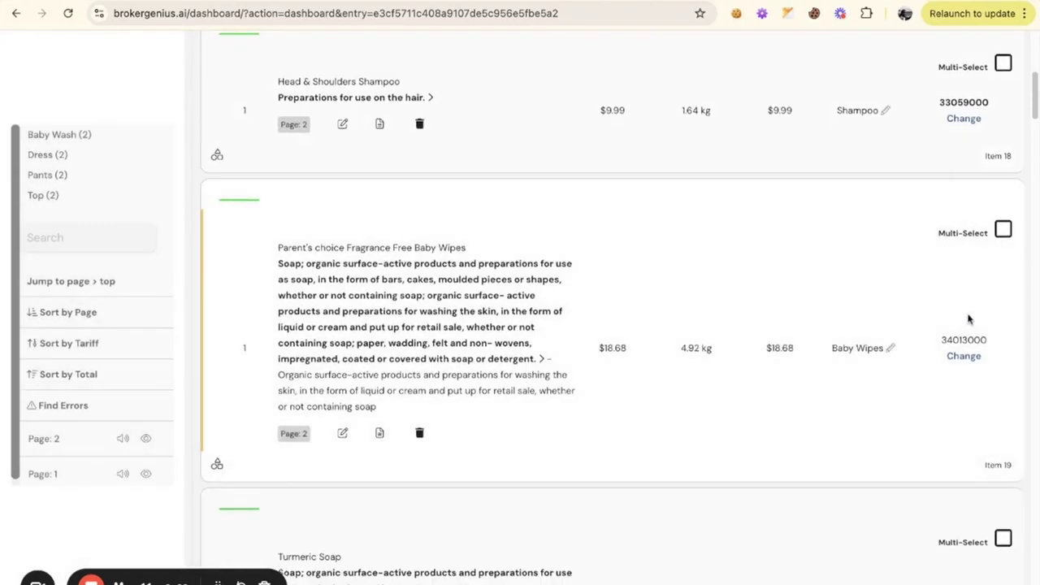
left_click(965, 358)
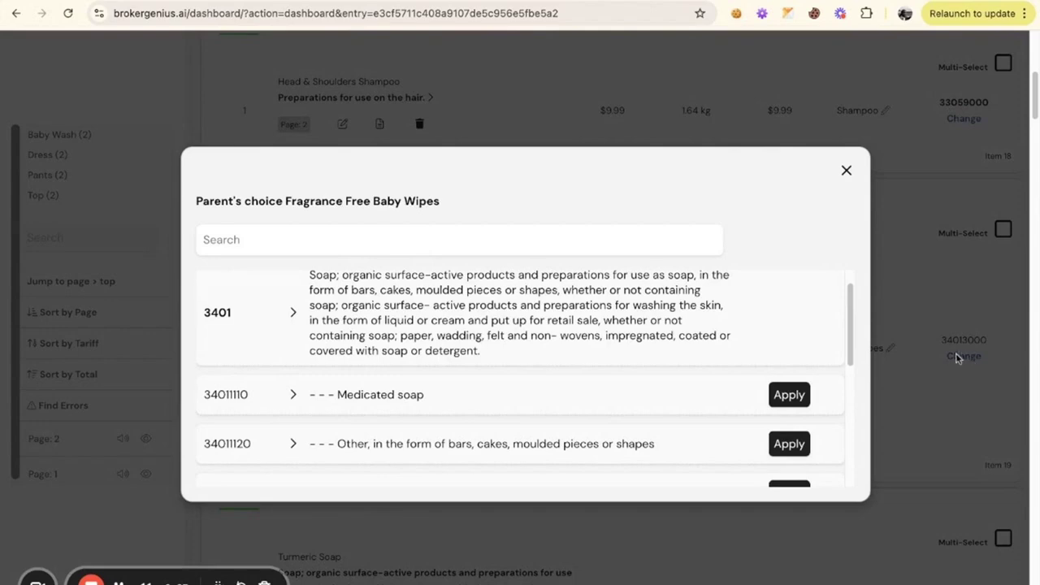
scroll(517, 310, "down", 2)
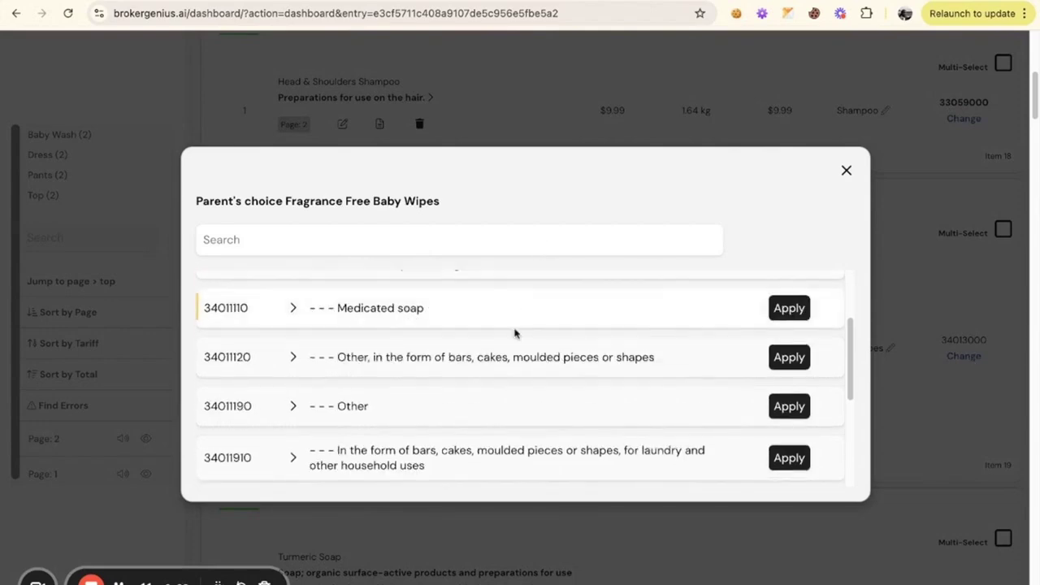
scroll(515, 333, "down", 4)
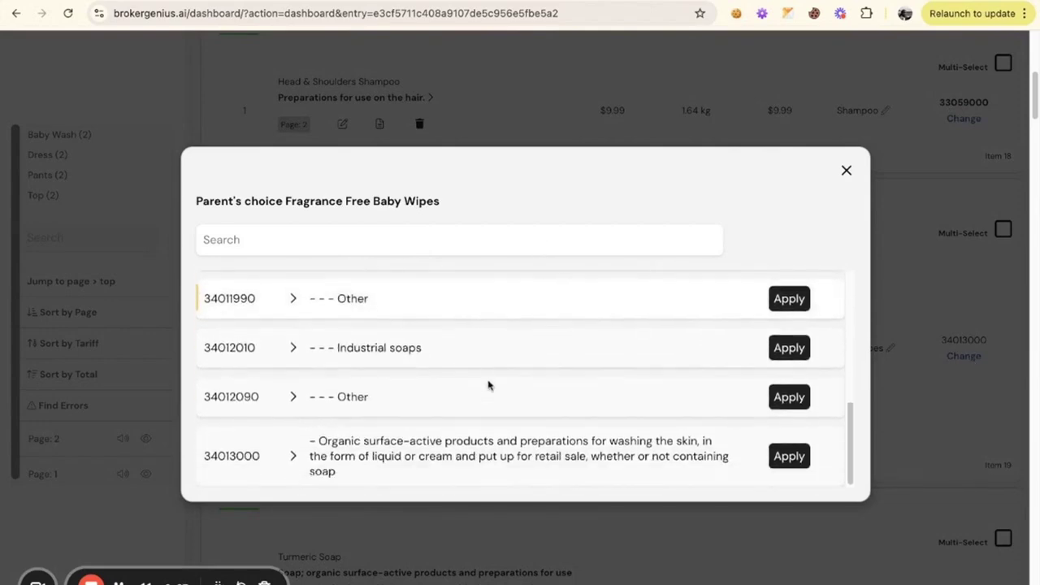
left_click(789, 397)
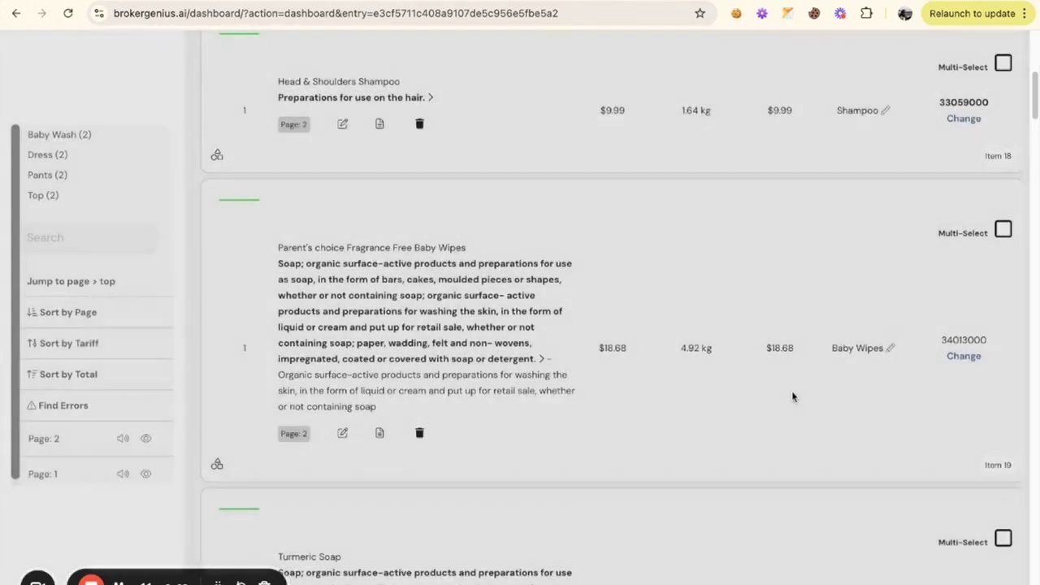
View the source invoice page for the Head & Shoulders Shampoo item and compare its amounts with the extracted prices
scroll(901, 303, "up", 2)
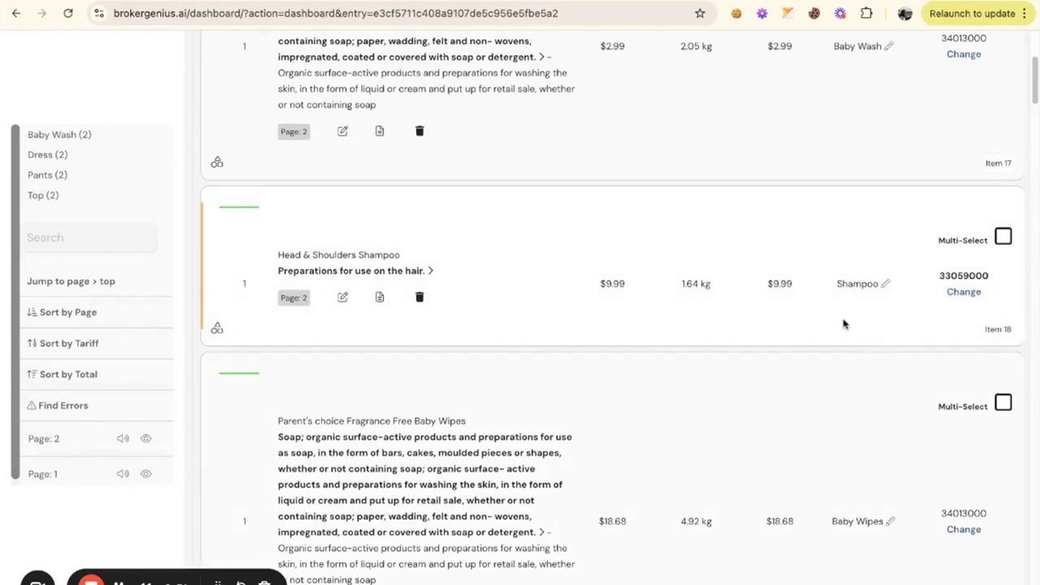
scroll(845, 325, "up", 4)
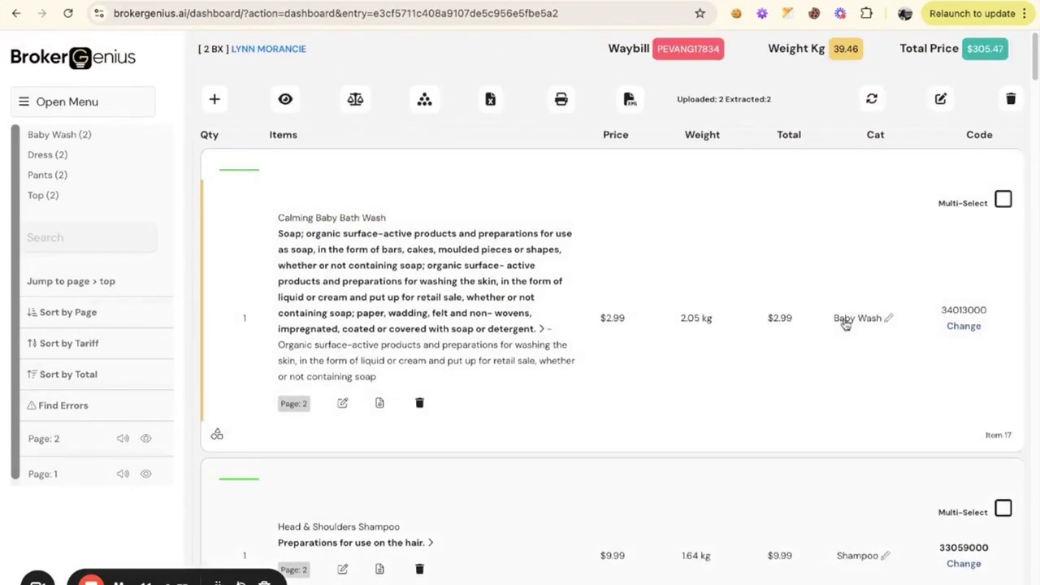
scroll(845, 324, "down", 5)
scroll(845, 323, "up", 2)
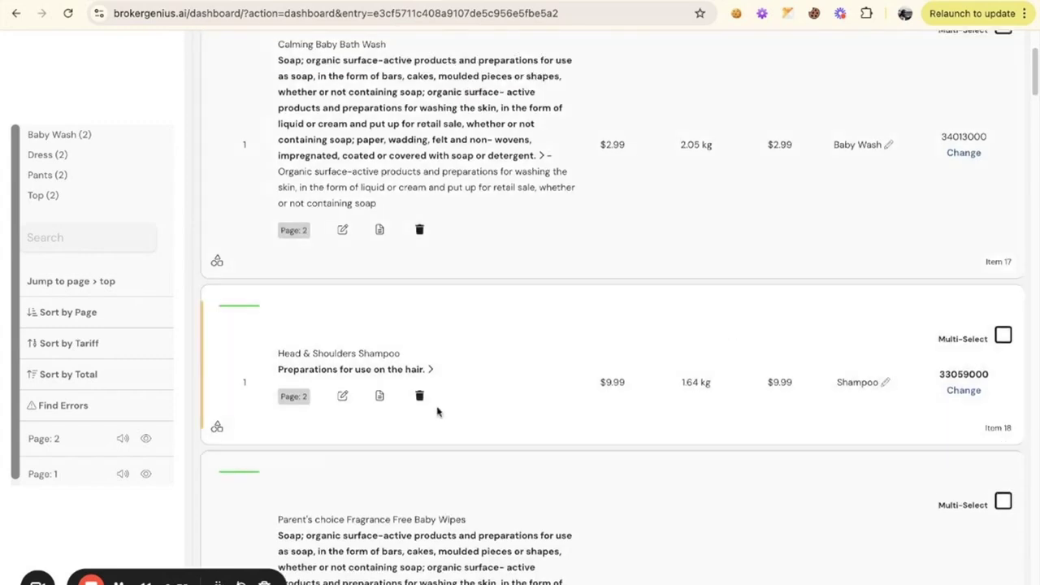
left_click(379, 397)
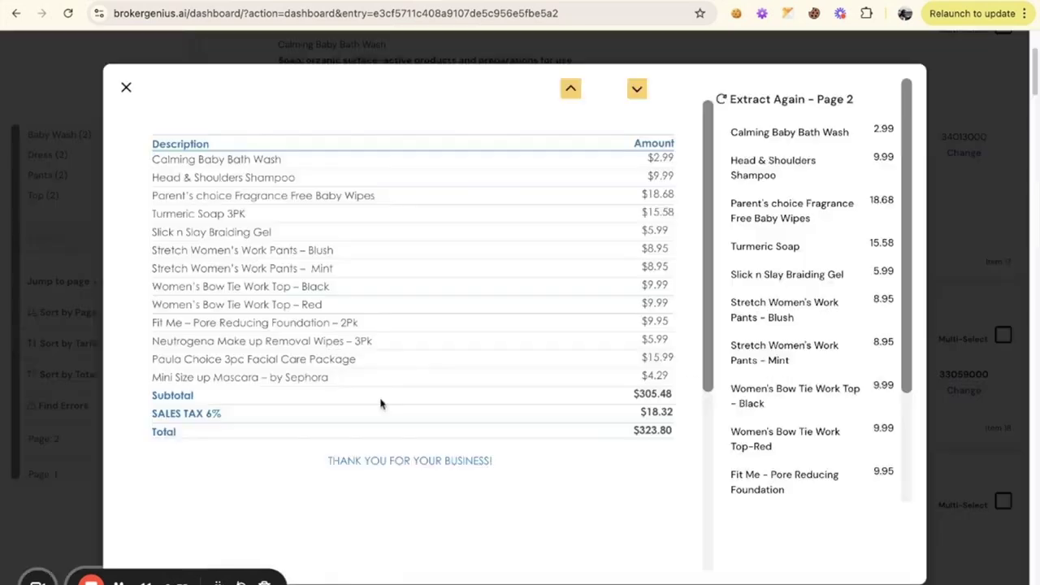
left_click(662, 166)
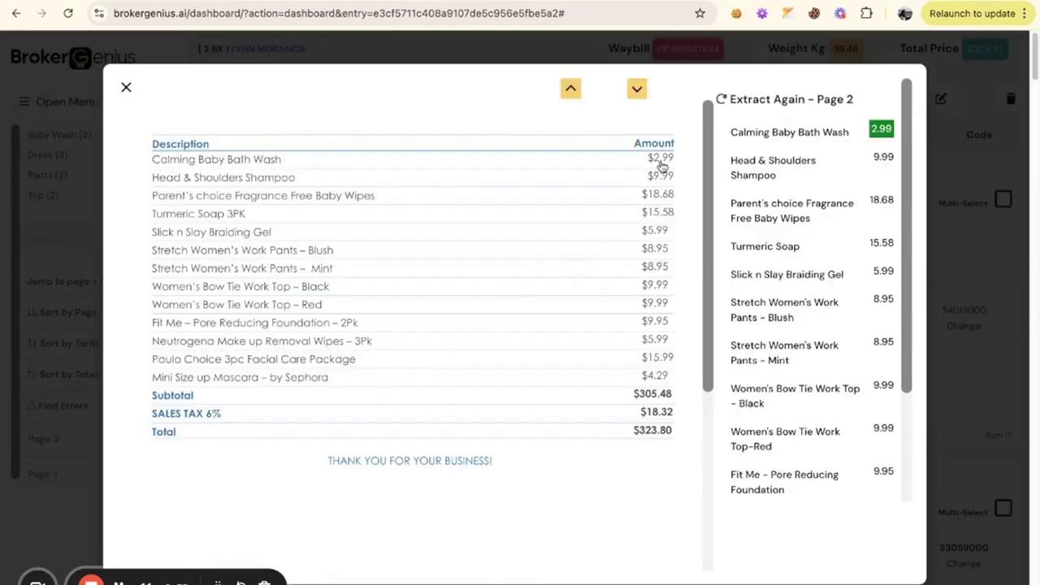
left_click(661, 201)
scroll(587, 244, "down", 2)
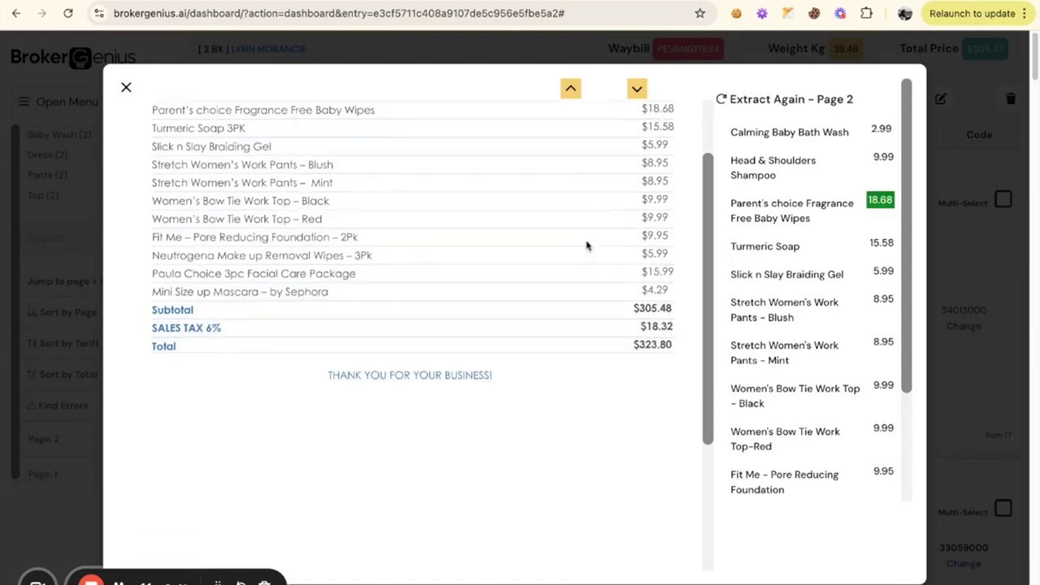
View the extracted line details of the Parent's choice Fragrance Free Baby Wipes and close the invoice page view
scroll(587, 244, "up", 2)
left_click(776, 217)
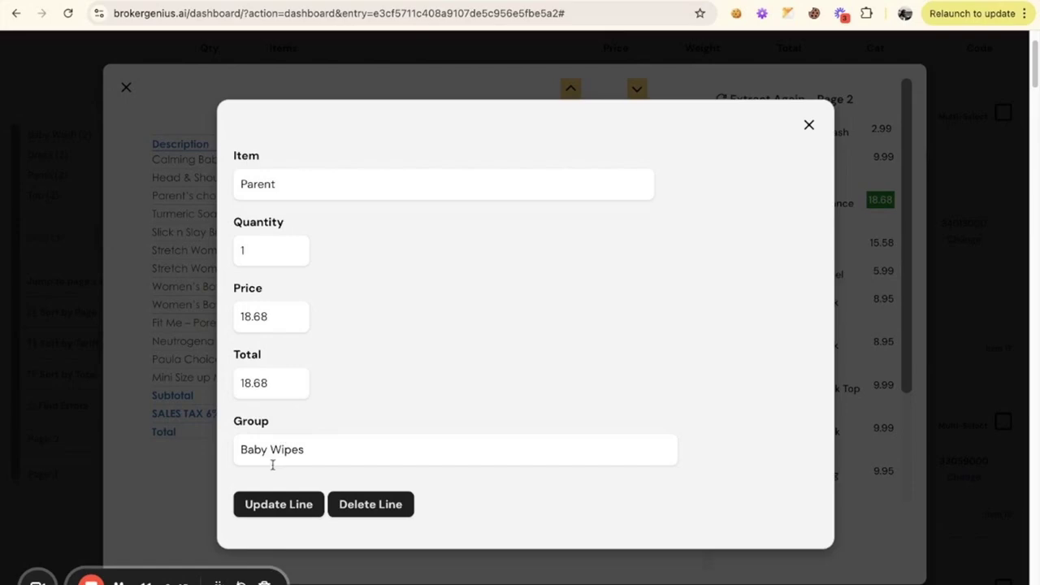
left_click(810, 126)
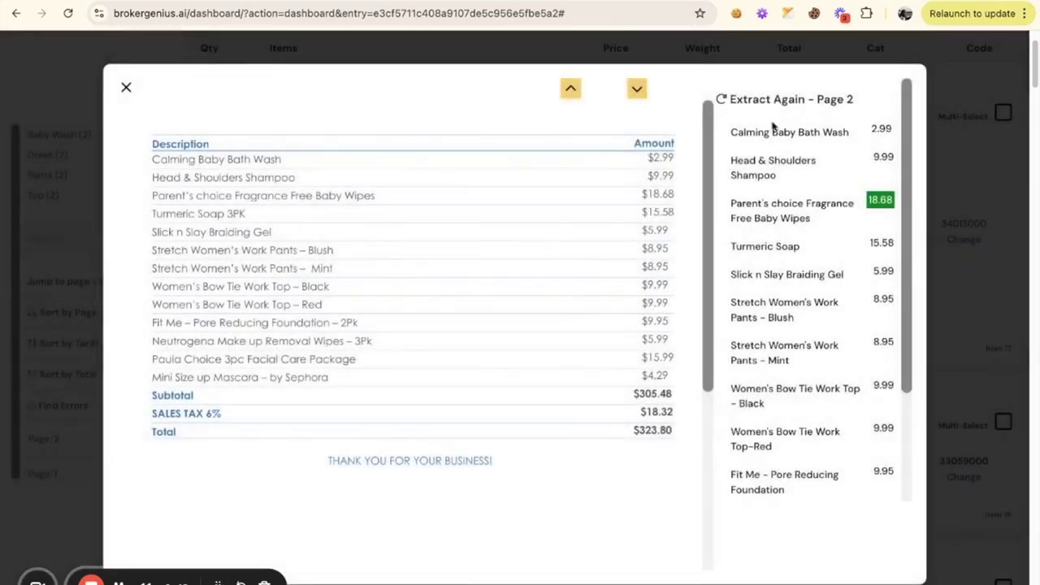
left_click(127, 89)
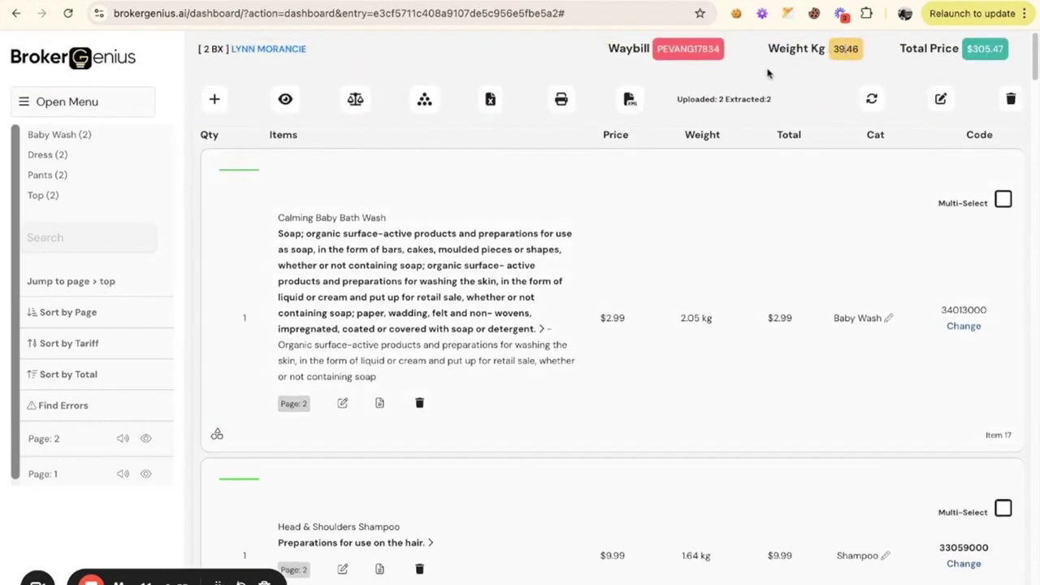
Balance the weight of the entry across all its items
left_click(356, 100)
left_click(524, 354)
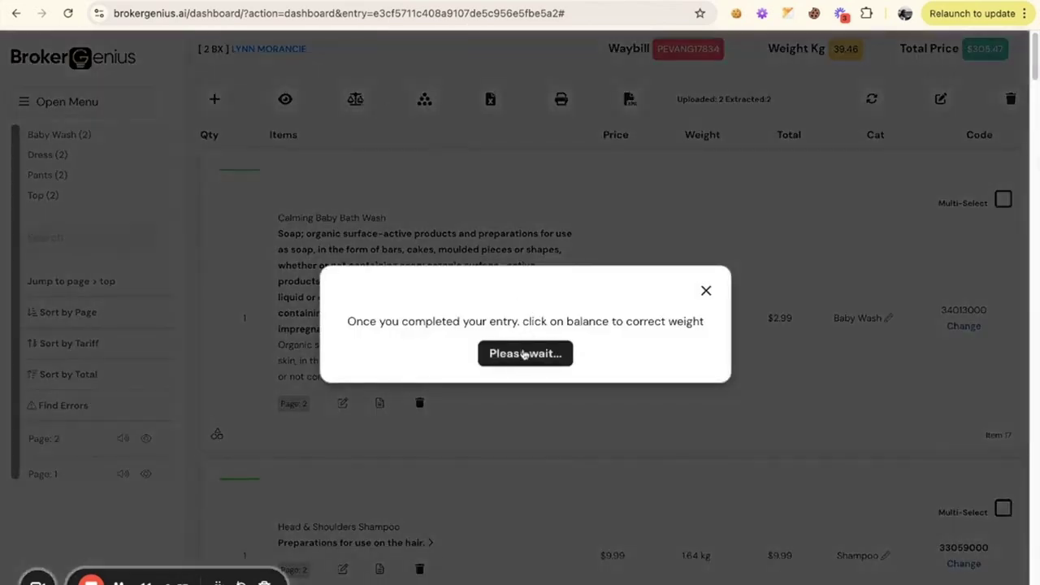
scroll(455, 203, "down", 2)
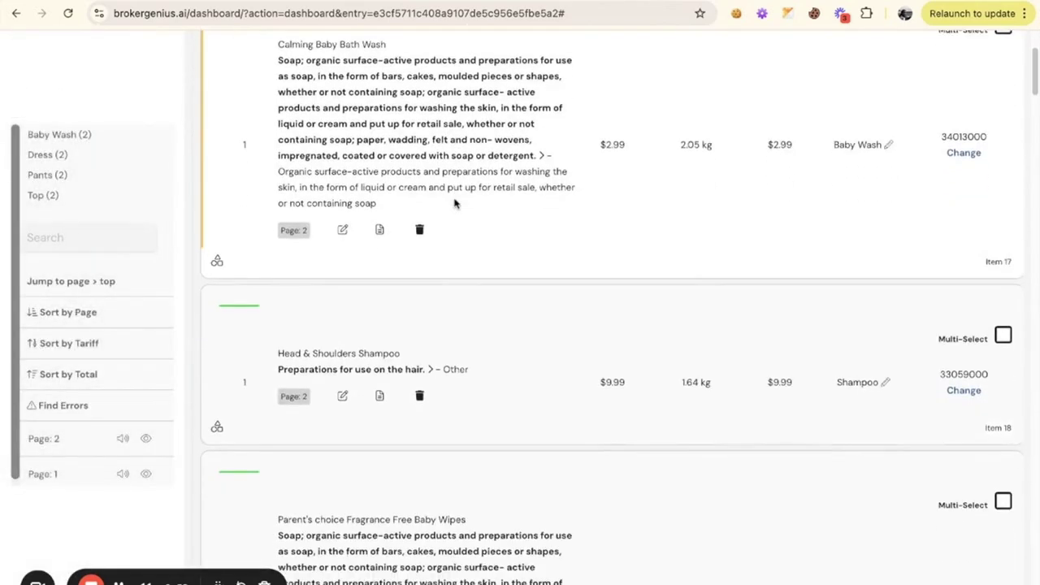
Group the similar items of the entry together
scroll(455, 202, "up", 2)
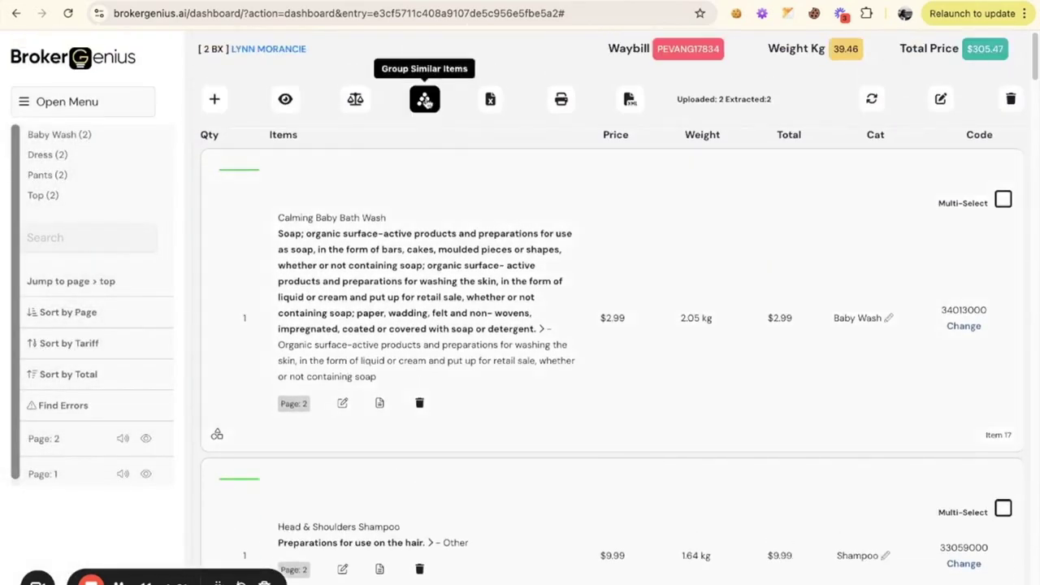
left_click(425, 99)
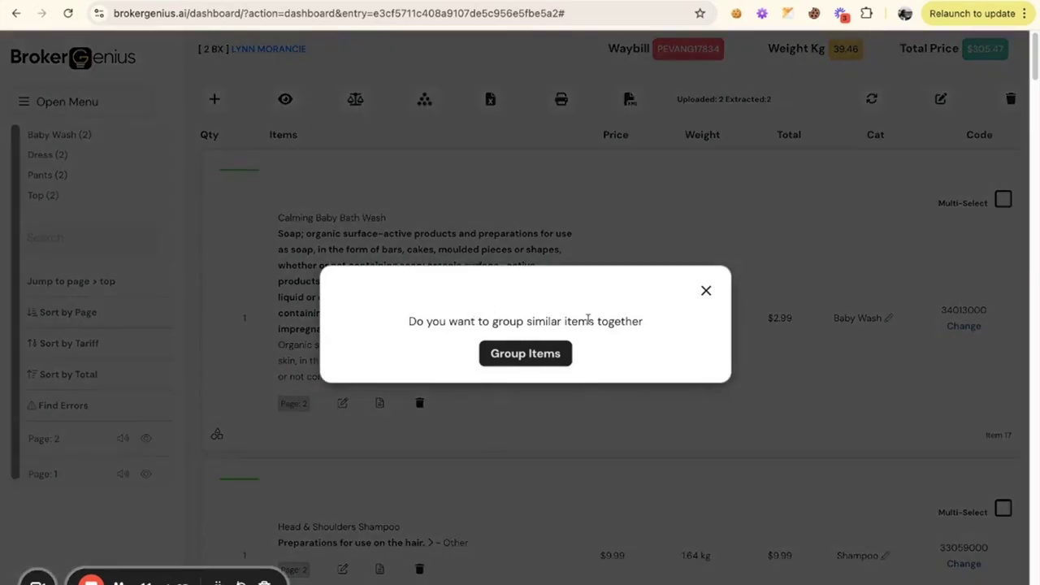
left_click(521, 360)
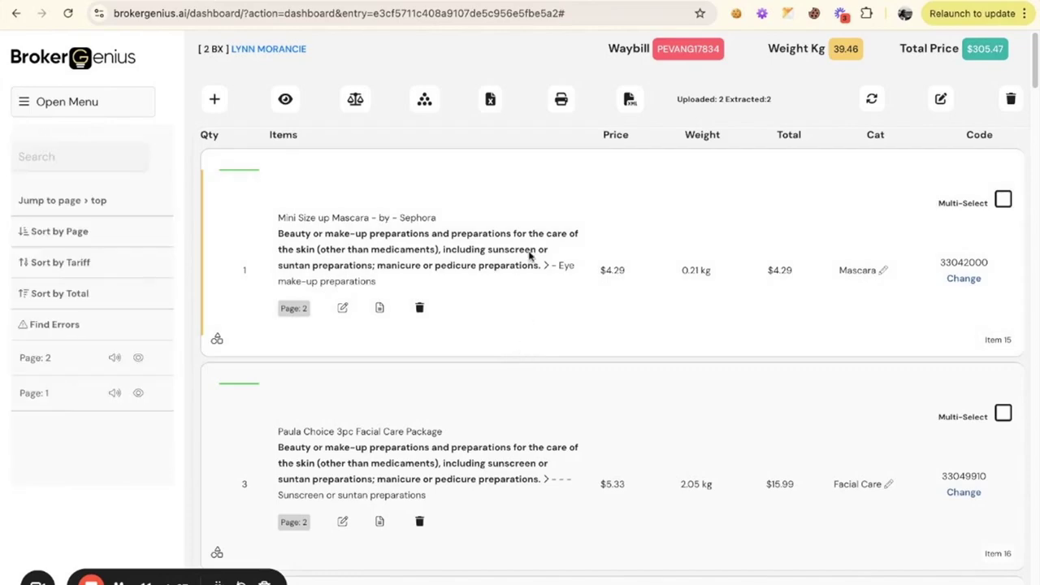
View which products are combined in the grouped Top item, Women's Bow Tie Work Top-Red
scroll(529, 256, "down", 5)
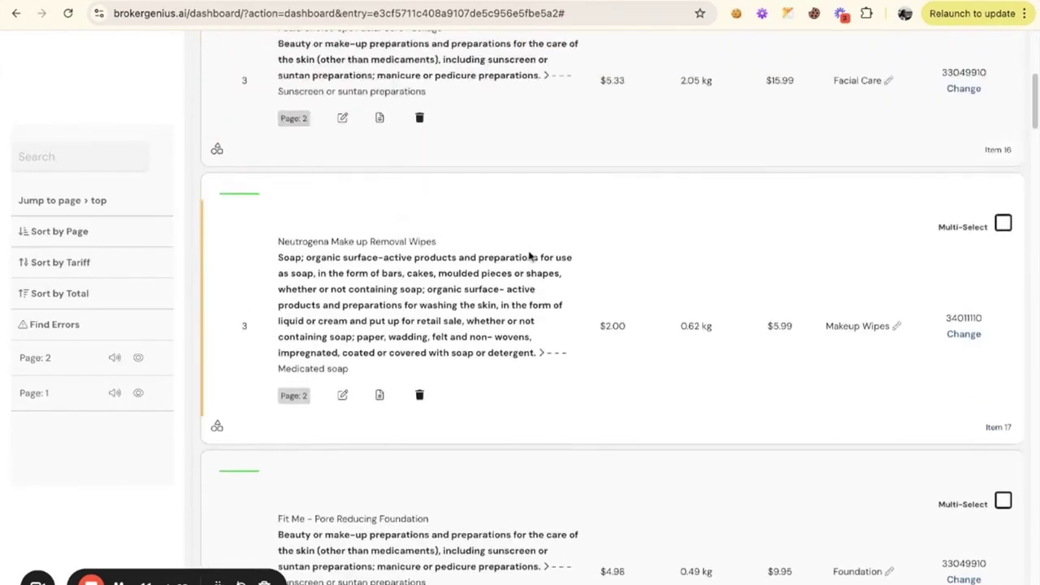
scroll(529, 256, "up", 1)
scroll(529, 256, "down", 6)
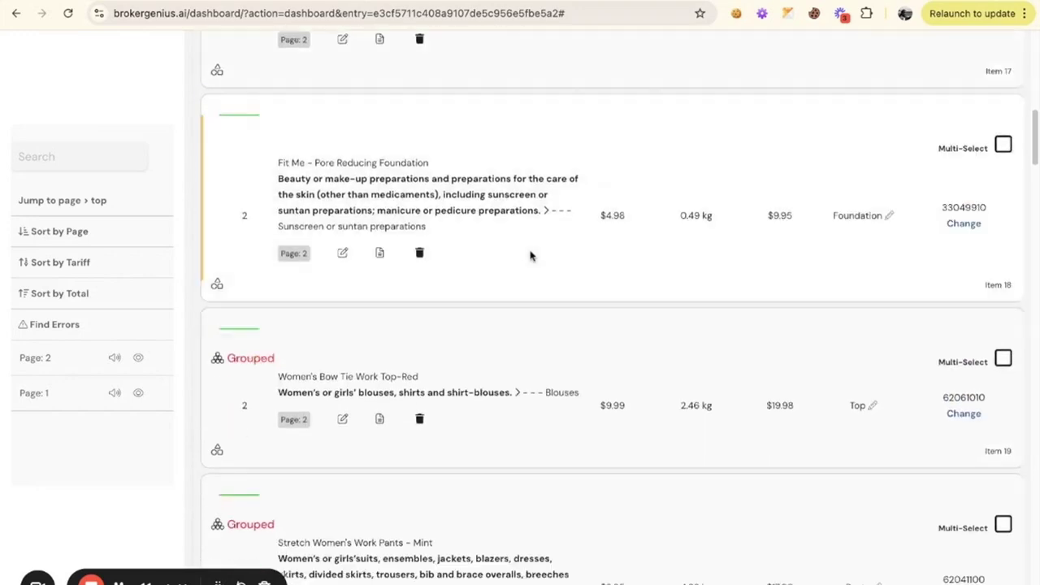
scroll(520, 260, "down", 1)
left_click(252, 273)
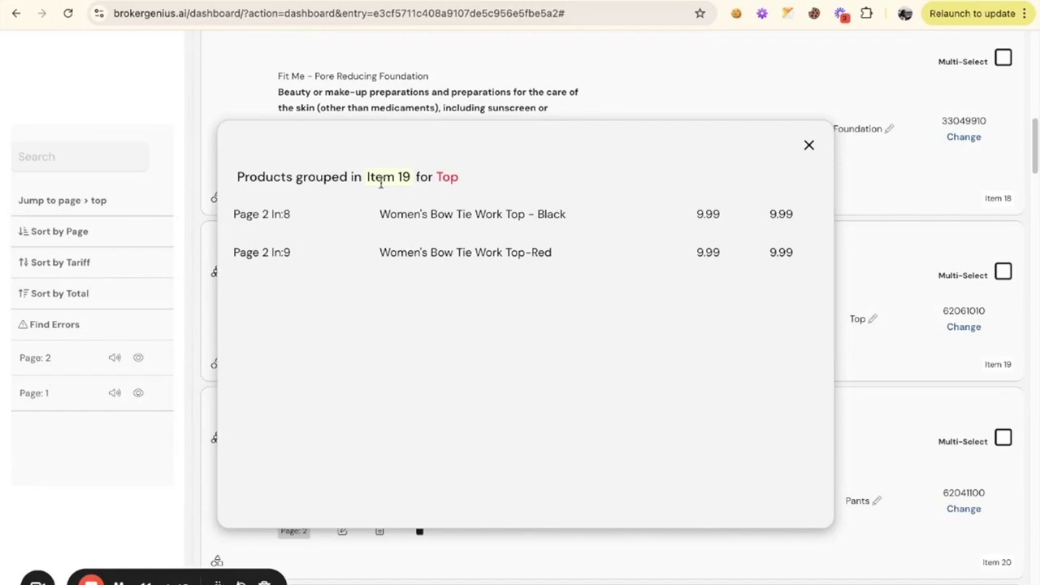
left_click_drag(381, 184, 403, 182)
left_click(810, 147)
View which products are combined in the grouped Pants item, Stretch Women's Work Pants - Mint
scroll(520, 244, "down", 3)
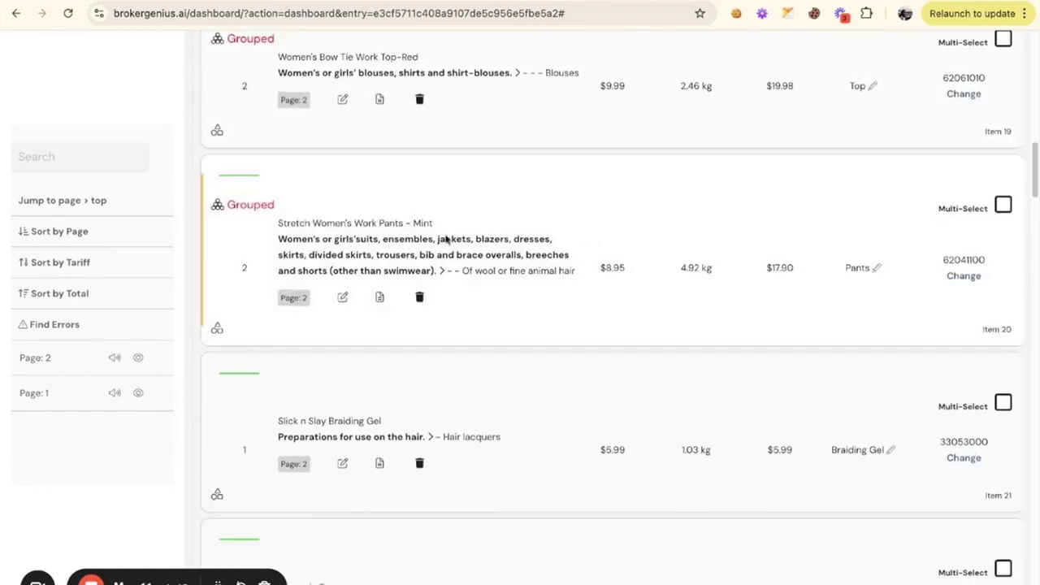
left_click(257, 210)
left_click_drag(382, 184, 381, 184)
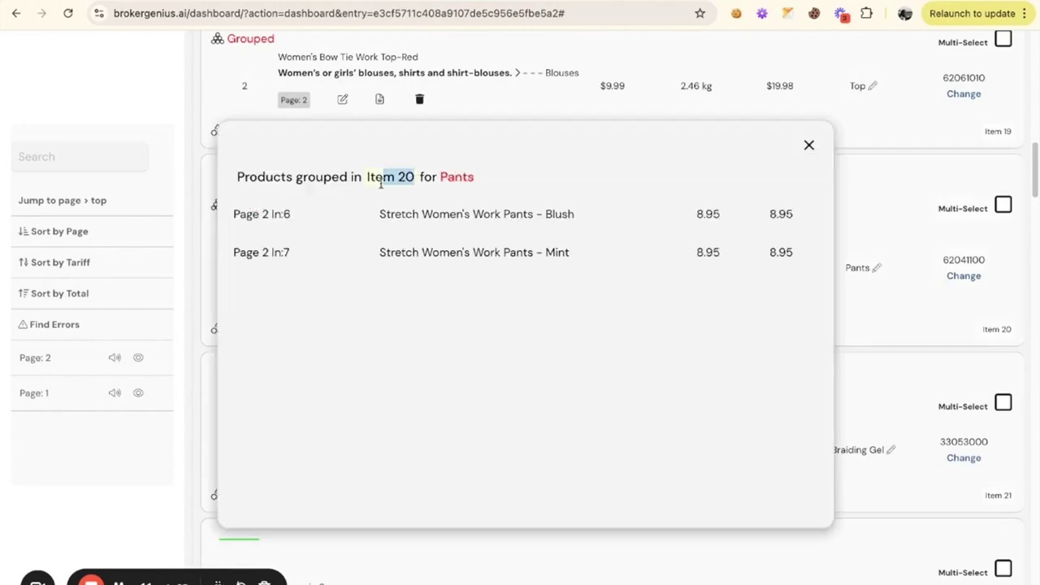
left_click(808, 145)
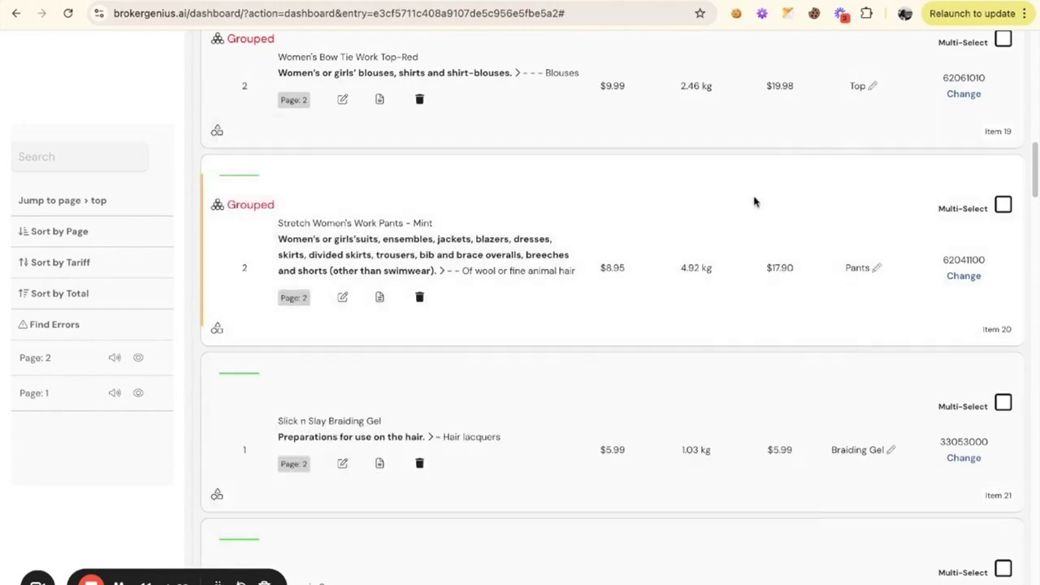
Start the Asycuda XML export of the entry and continue past the weight and grouping reminder
scroll(692, 255, "down", 3)
scroll(691, 255, "up", 2)
scroll(692, 255, "up", 10)
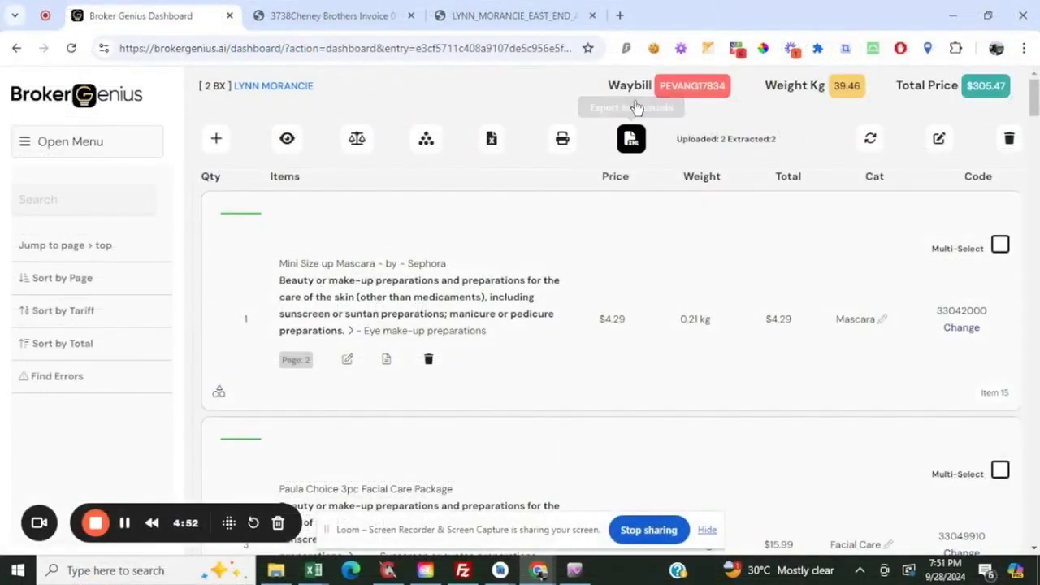
left_click(631, 140)
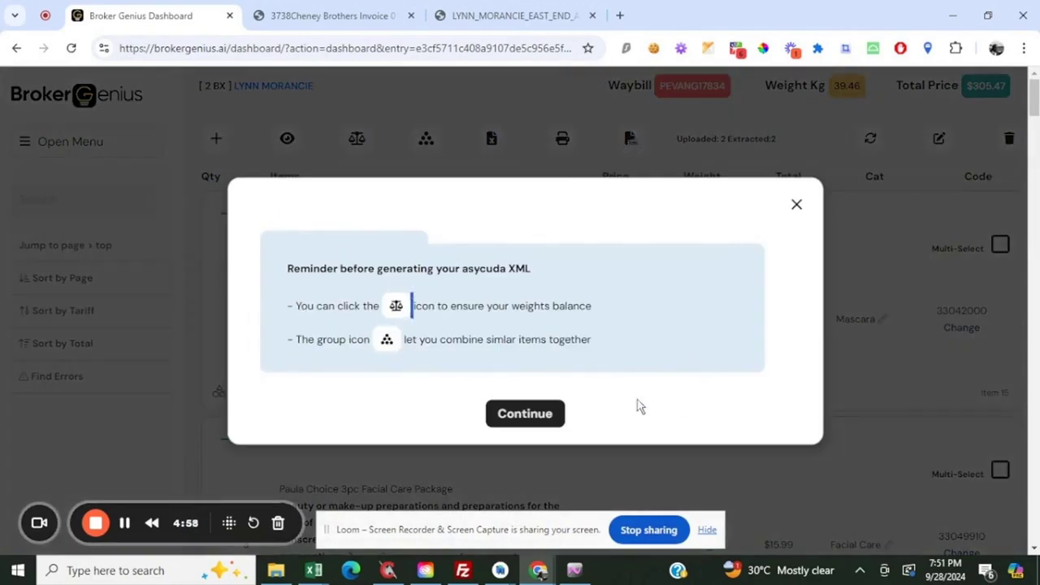
left_click(513, 416)
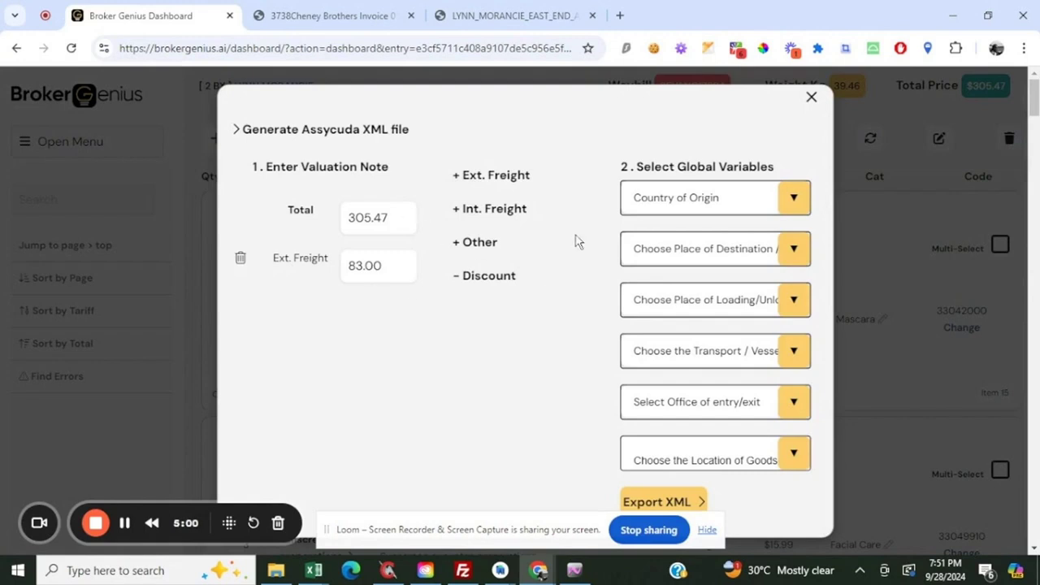
Set the country of origin to United States - US, destination to Road Bay - 00RB and place of loading to Anguilla - AIAXA
left_click(715, 209)
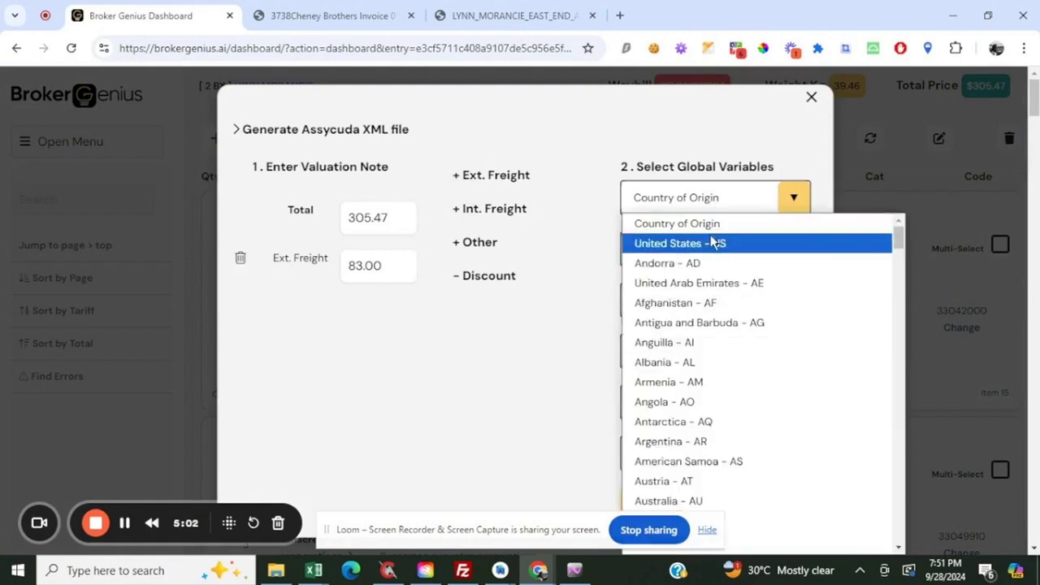
left_click(715, 241)
left_click(685, 258)
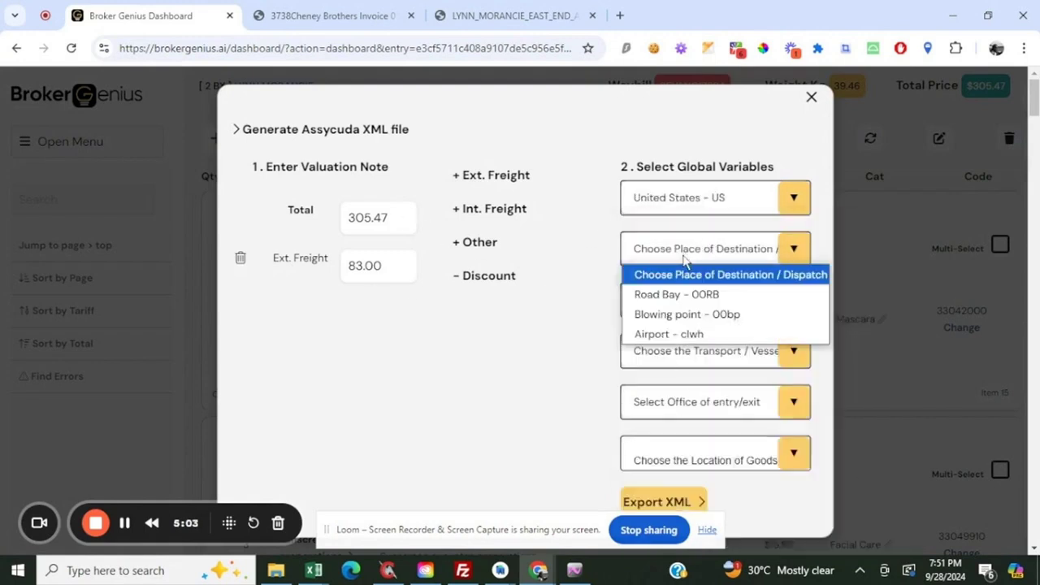
left_click(683, 295)
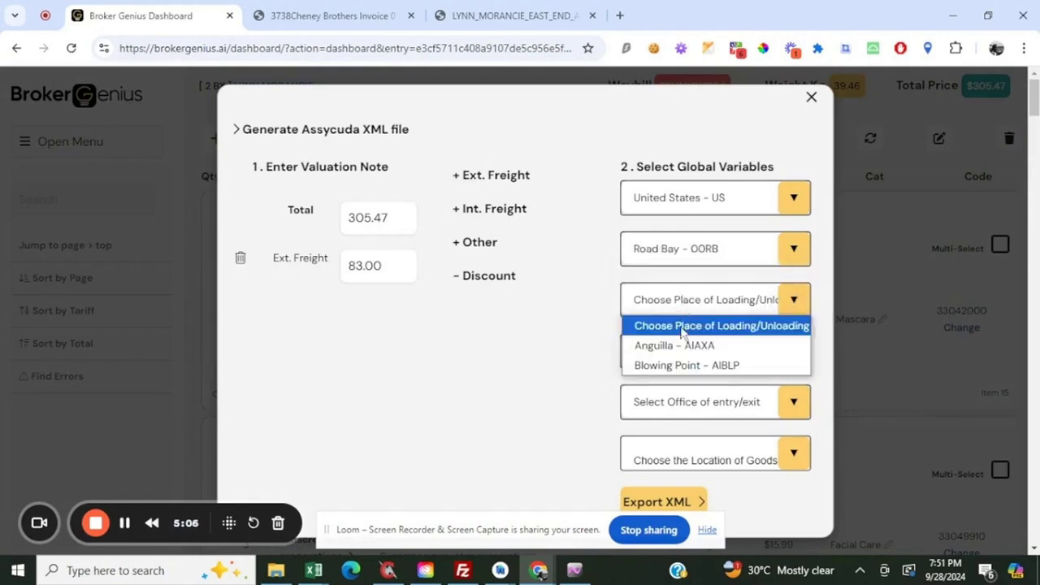
left_click(683, 347)
Set the transport vessel to MV Muttys Pride - KN, office of entry to Road Bay - 00RB and location of goods to Road Bay - RBW2
left_click(681, 351)
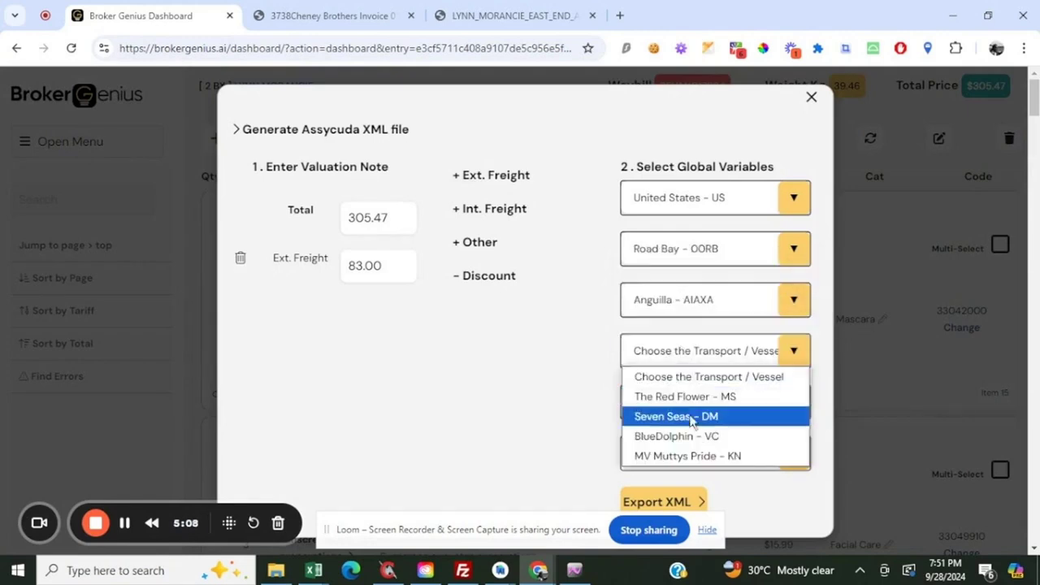
left_click(711, 456)
left_click(726, 406)
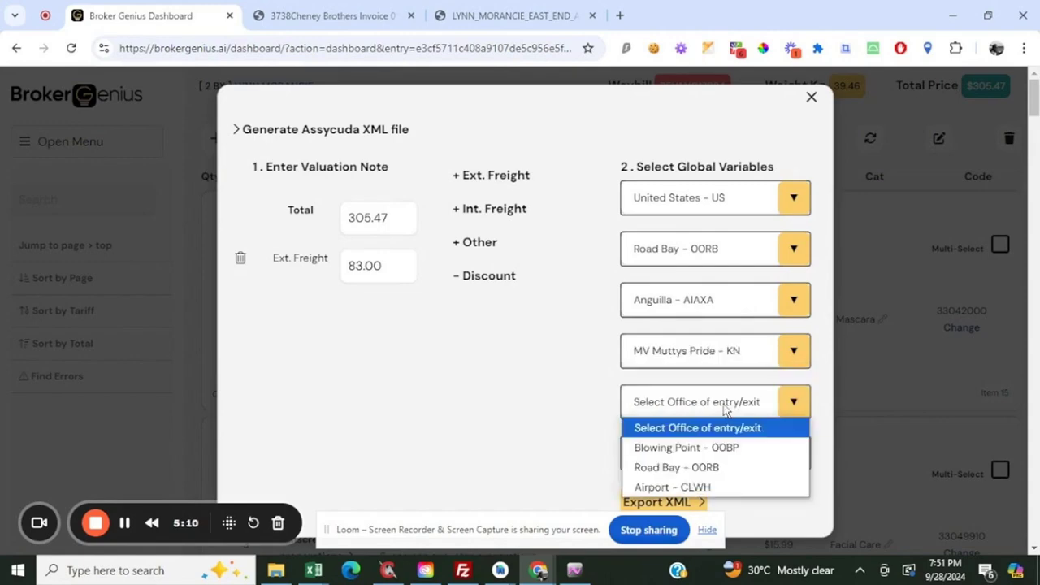
left_click(690, 470)
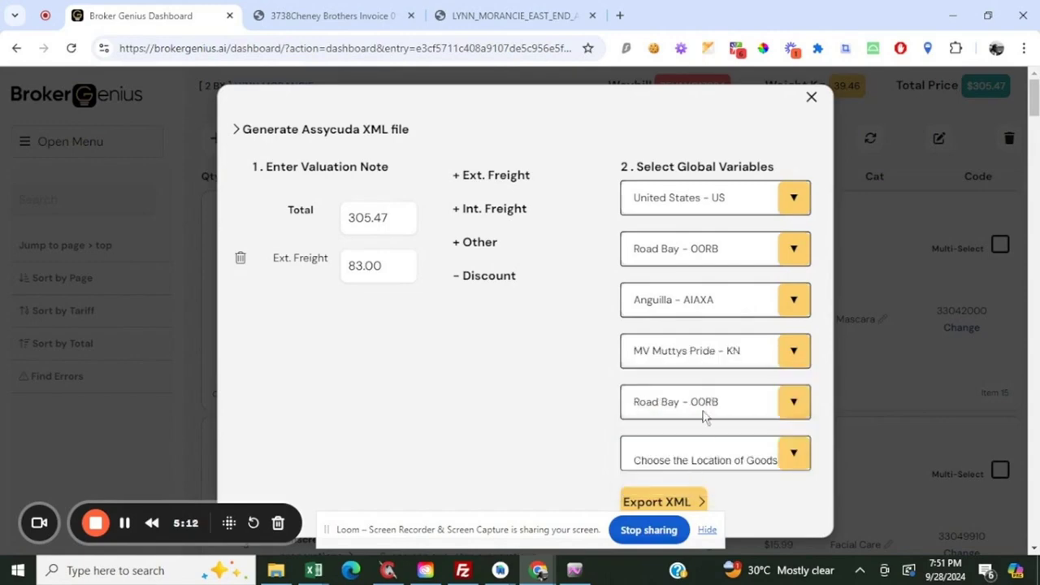
left_click(705, 462)
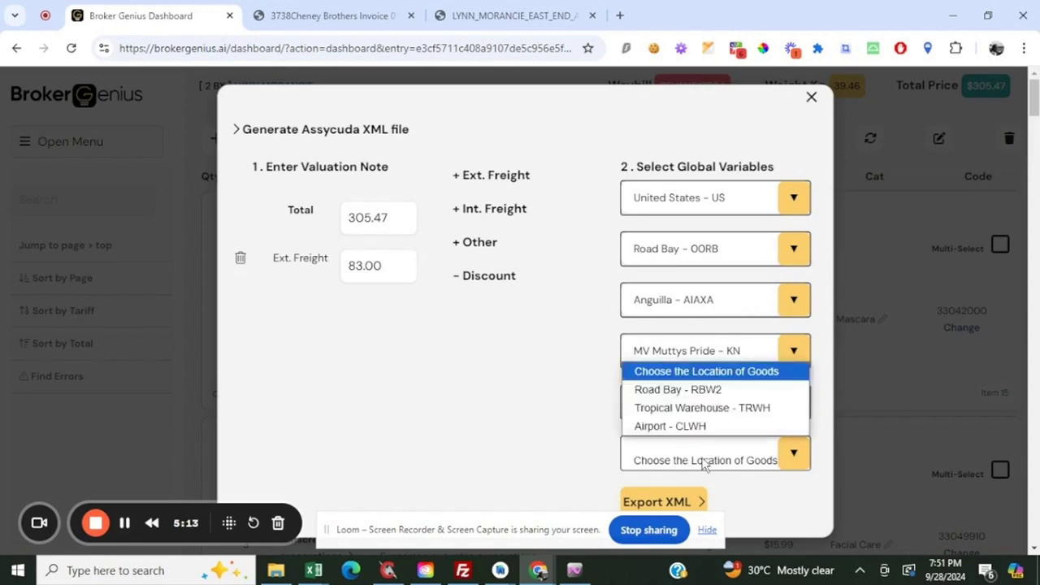
left_click(698, 390)
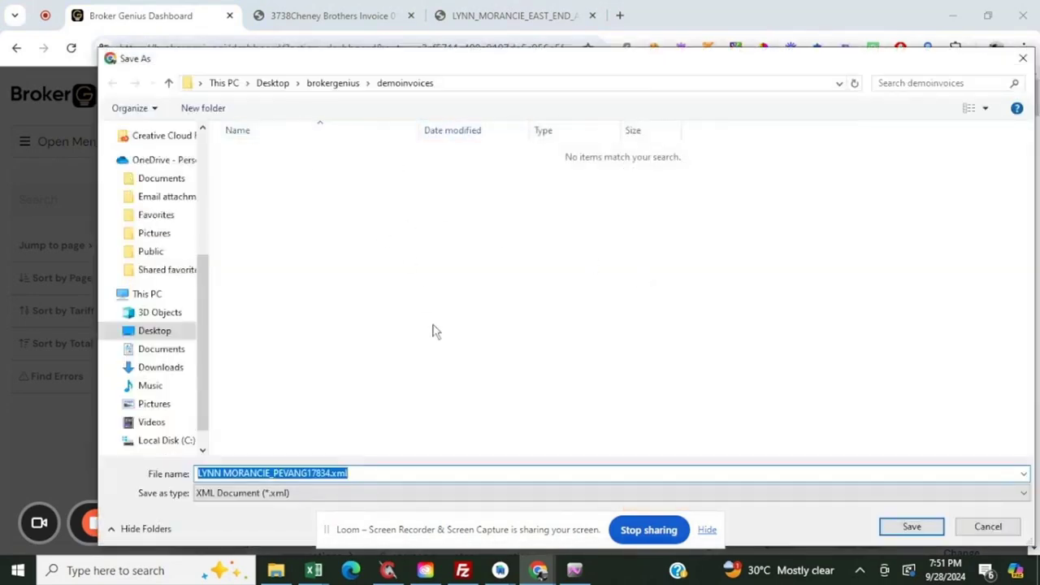
Export the entry as an XML document into the demoinvoices folder and close the export form
left_click(908, 528)
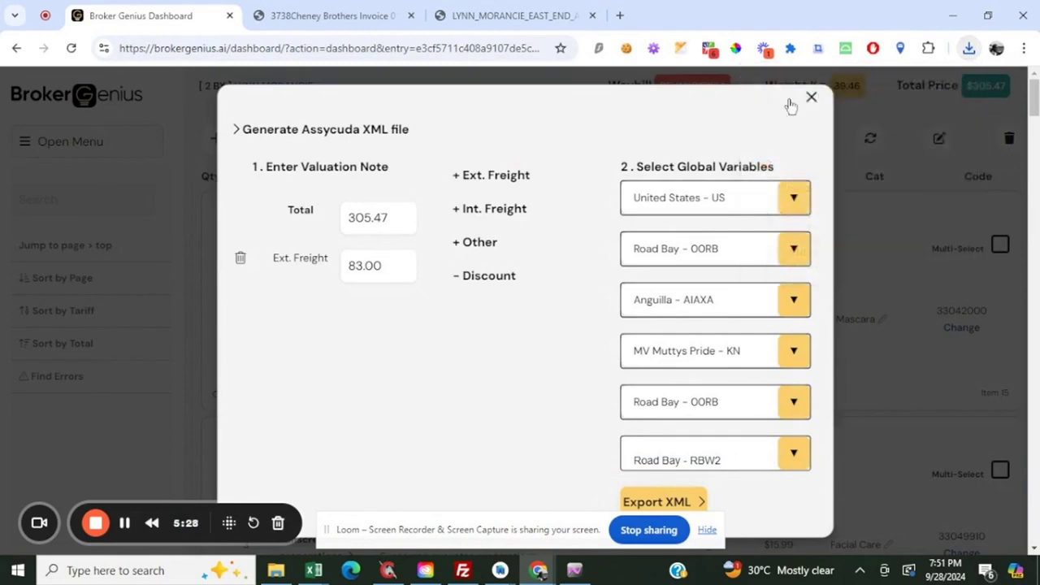
left_click(814, 101)
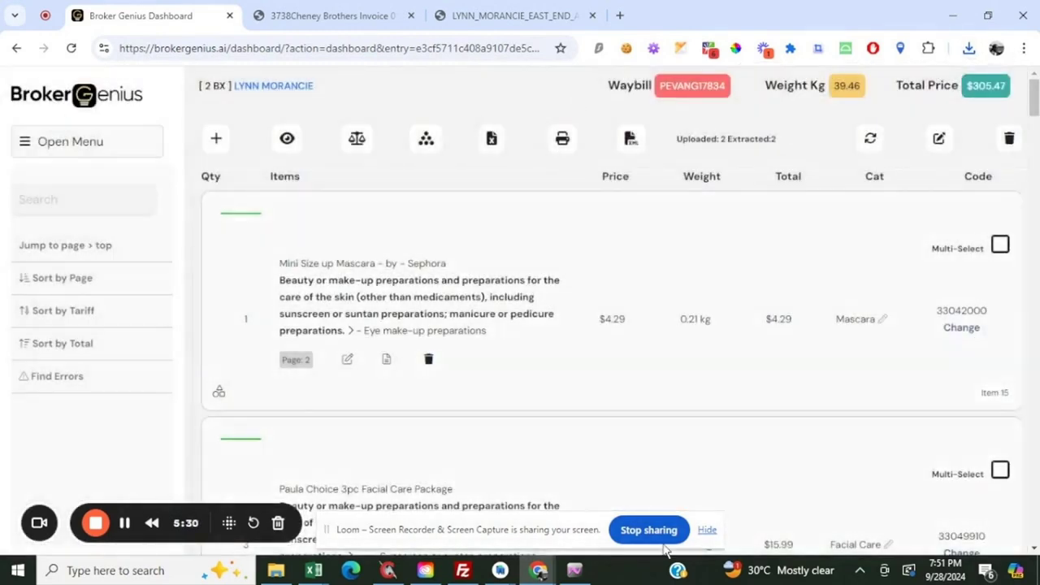
Switch to ASYCUDAWorld and import the exported XML file from Desktop\brokergenius\demoinvoices into the new detailed declaration, dismissing the messages
left_click(575, 570)
scroll(535, 239, "down", 6)
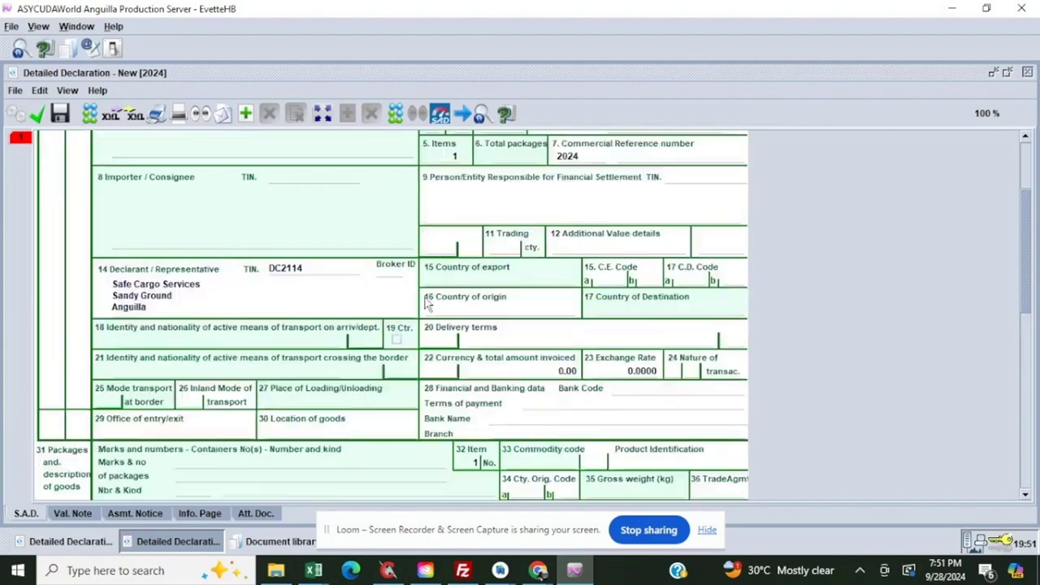
scroll(226, 198, "up", 3)
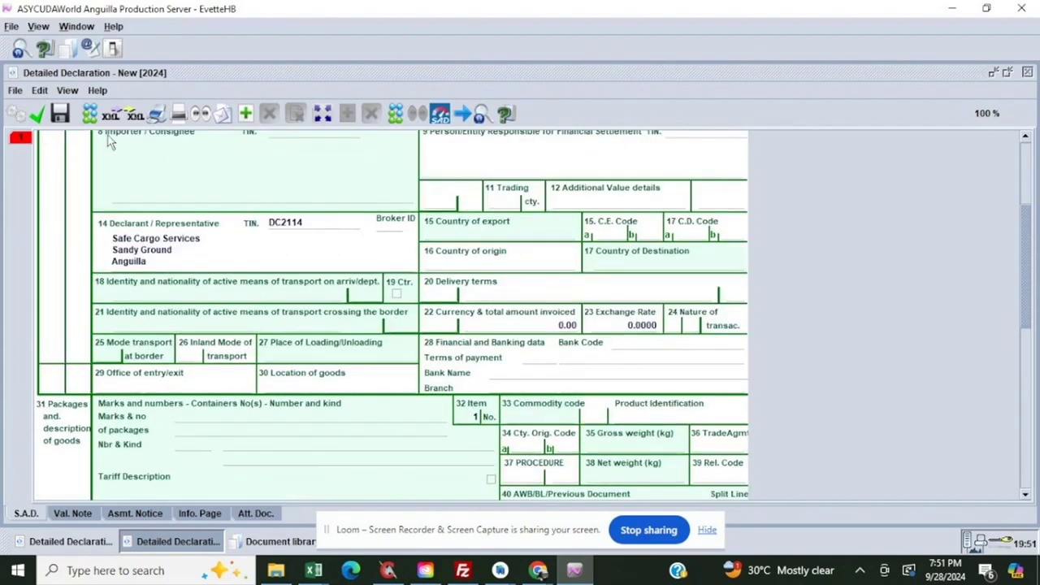
left_click(111, 113)
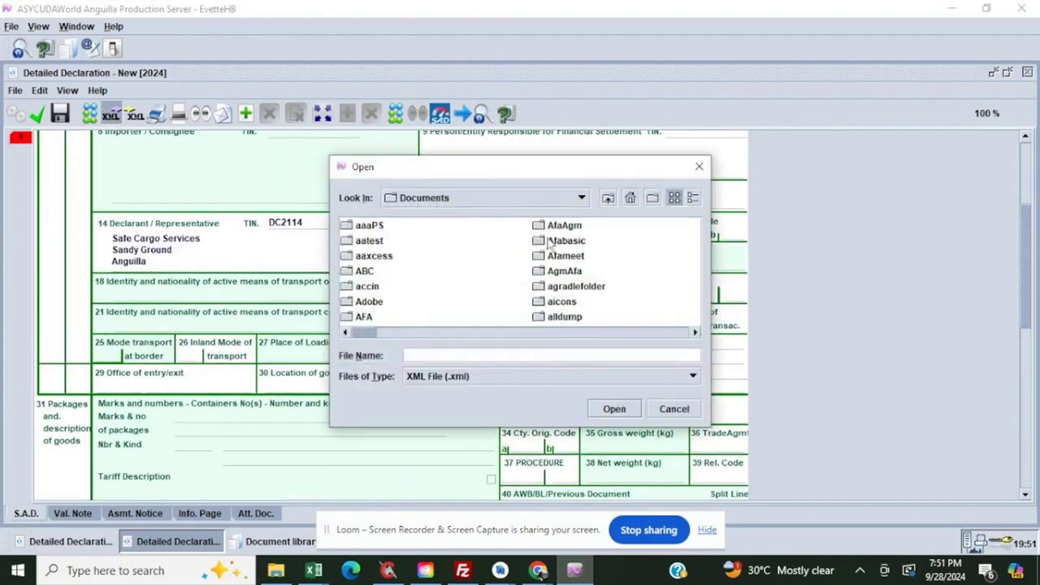
left_click(545, 194)
left_click(433, 199)
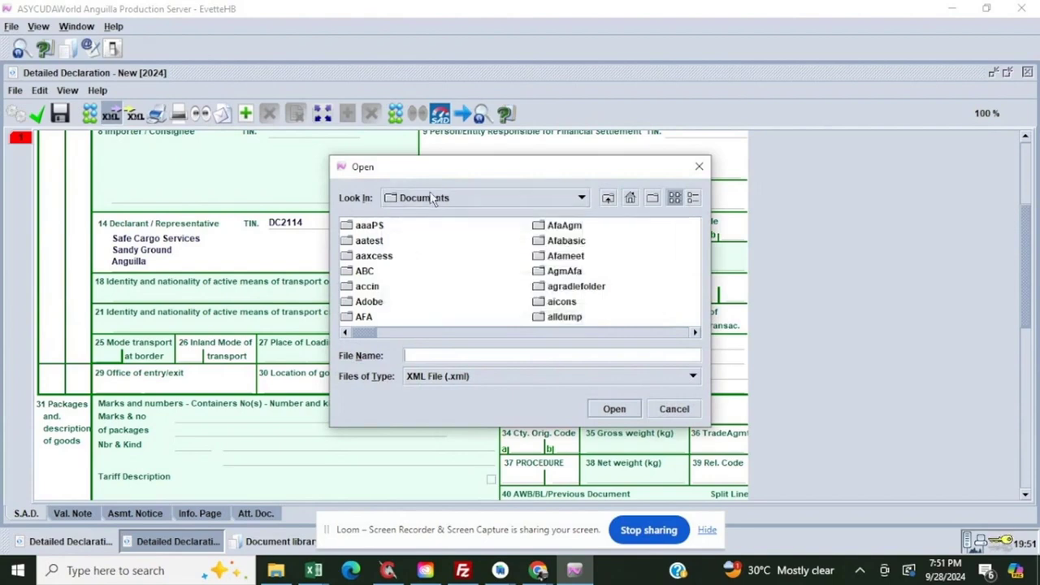
left_click(545, 193)
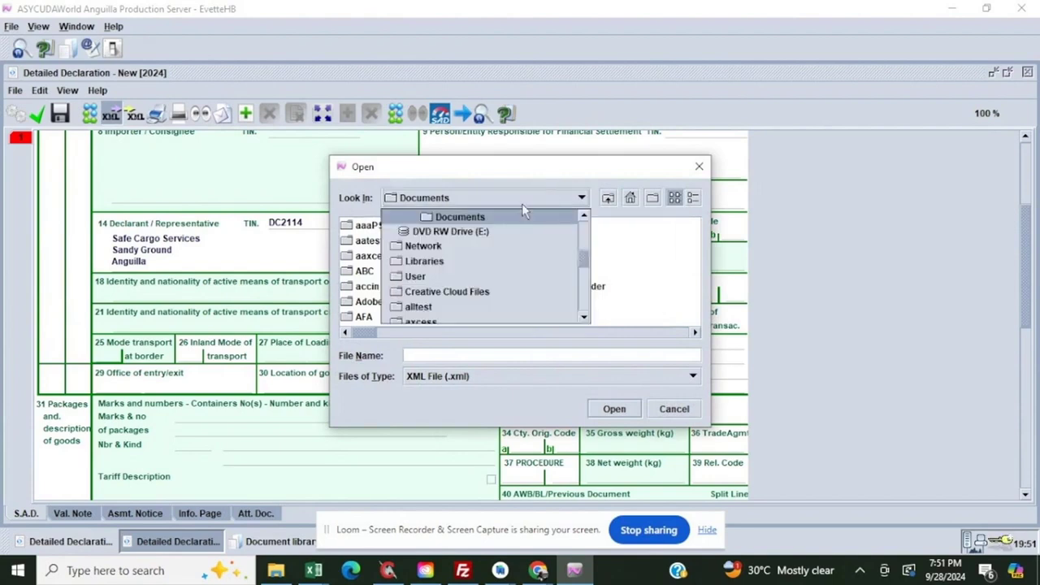
scroll(436, 259, "up", 5)
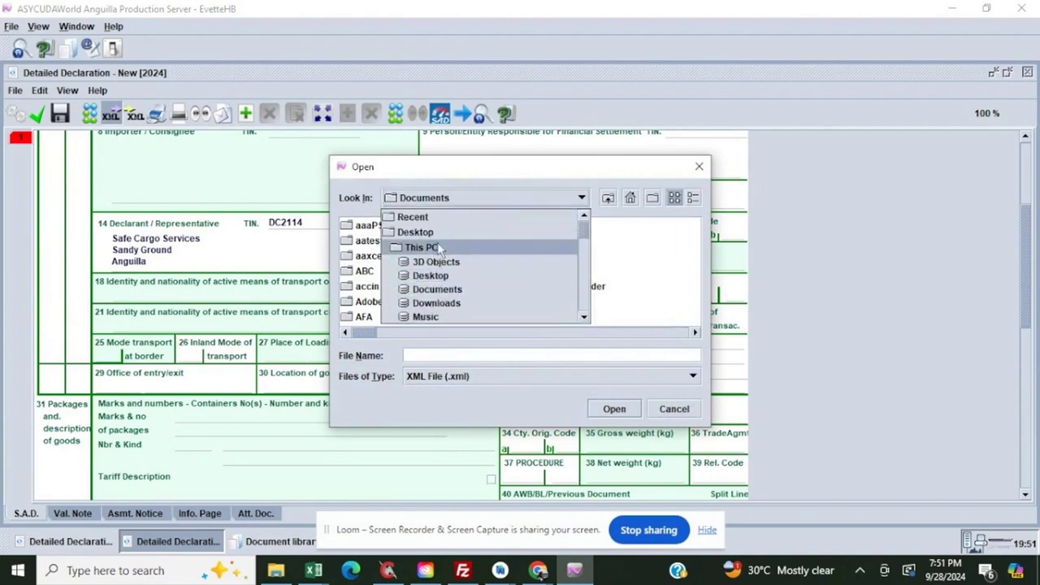
left_click(390, 284)
double_click(408, 231)
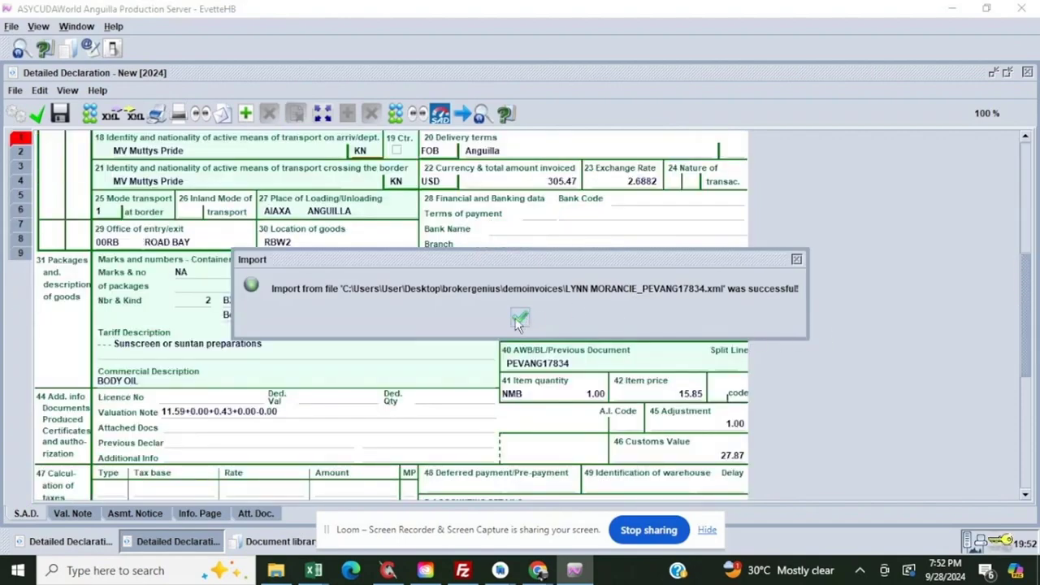
left_click(796, 260)
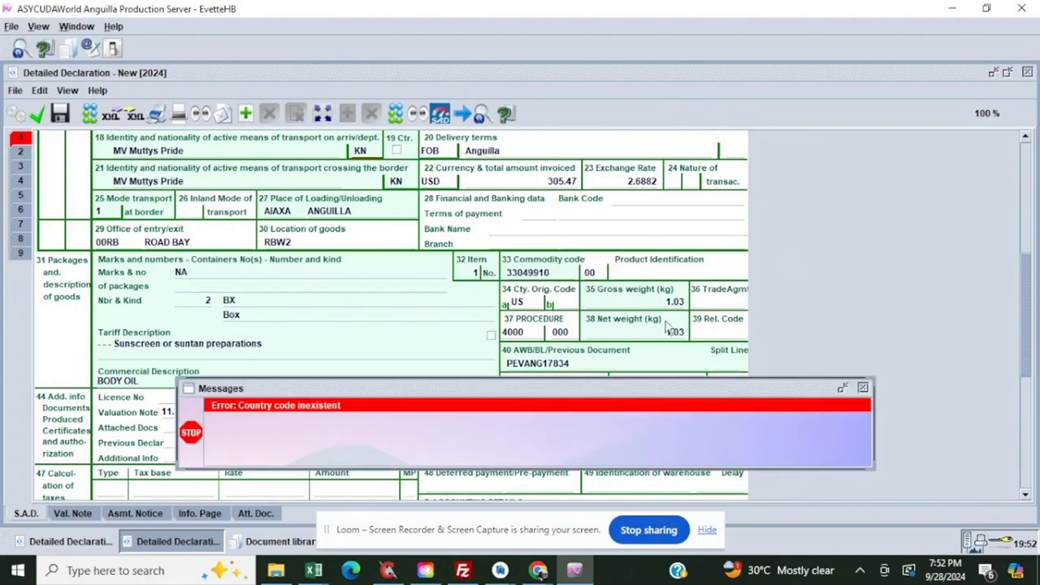
left_click(864, 388)
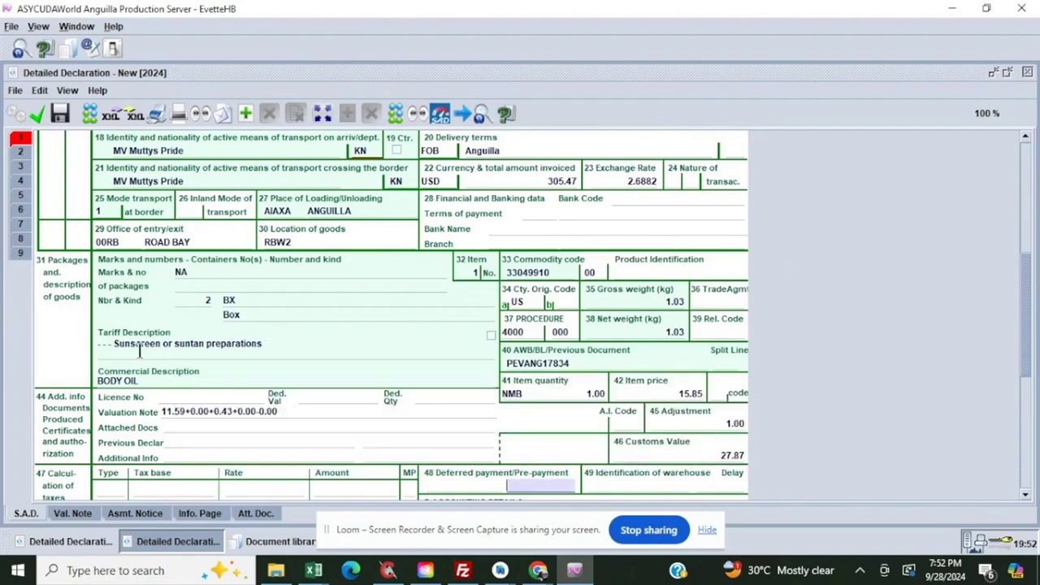
Review the imported general details on the declaration's first page, from consignee and transport to the first item
scroll(200, 214, "up", 8)
scroll(203, 244, "down", 3)
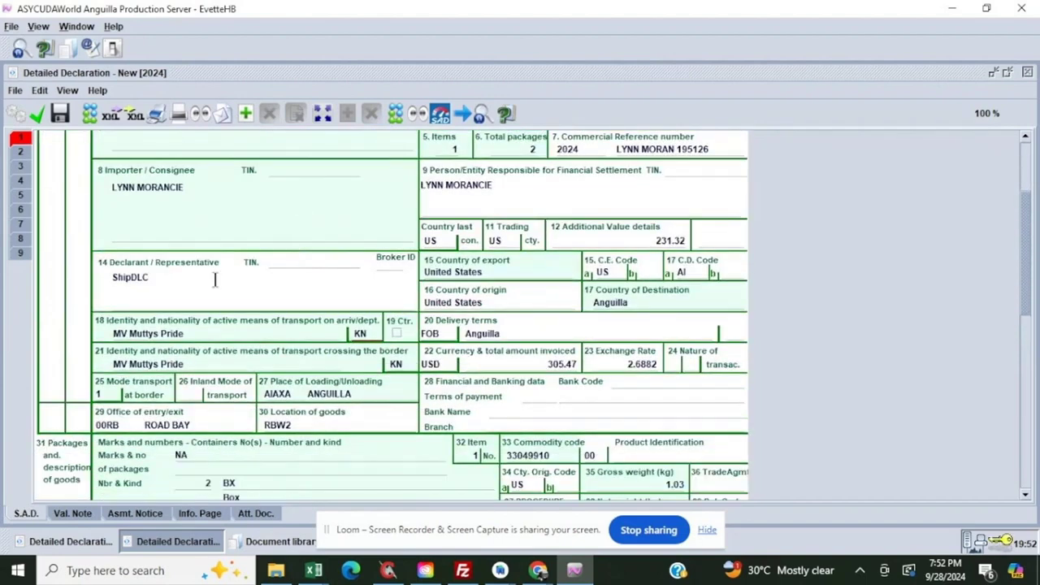
scroll(177, 214, "up", 1)
scroll(155, 321, "down", 1)
scroll(154, 334, "down", 2)
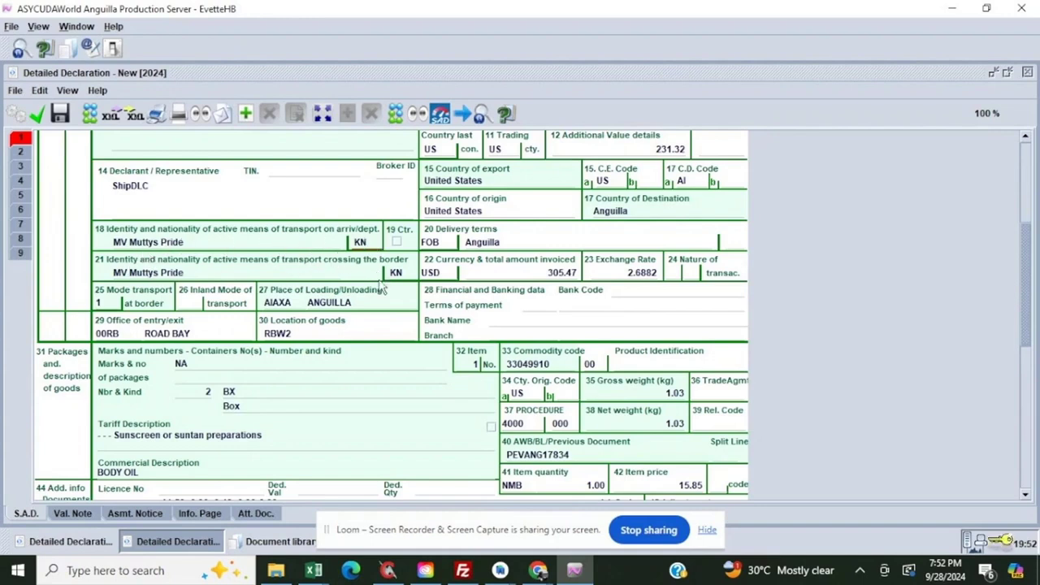
scroll(318, 300, "down", 4)
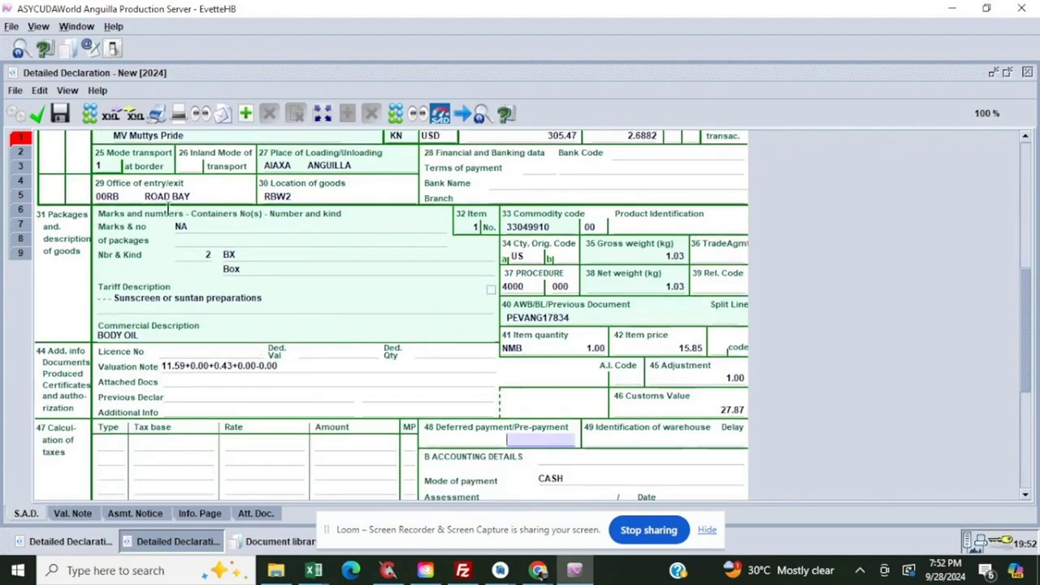
Go through the declaration's continuation sheets up to page 9 to check the imported items
left_click(21, 152)
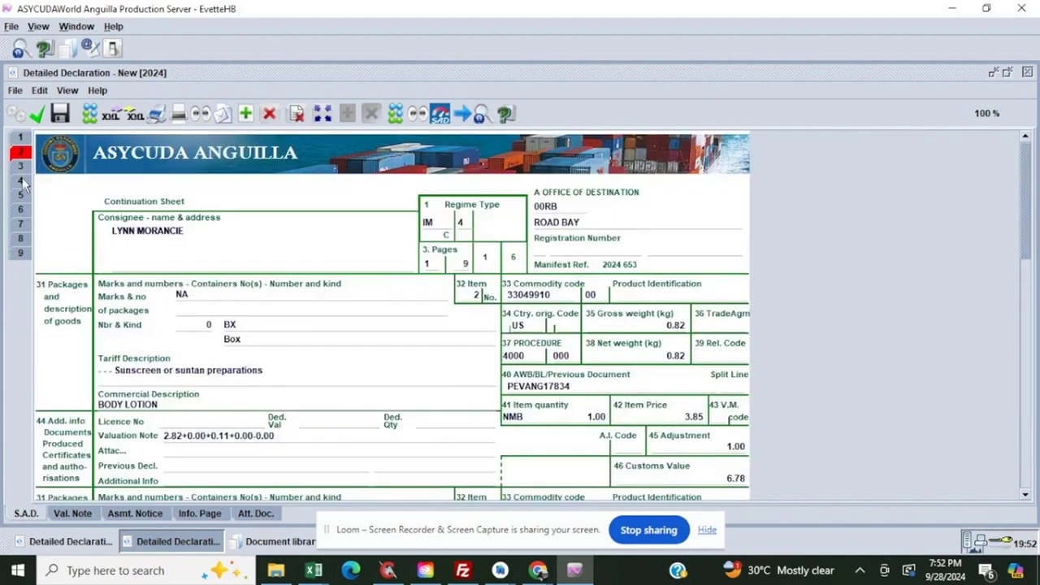
left_click(21, 167)
left_click(21, 195)
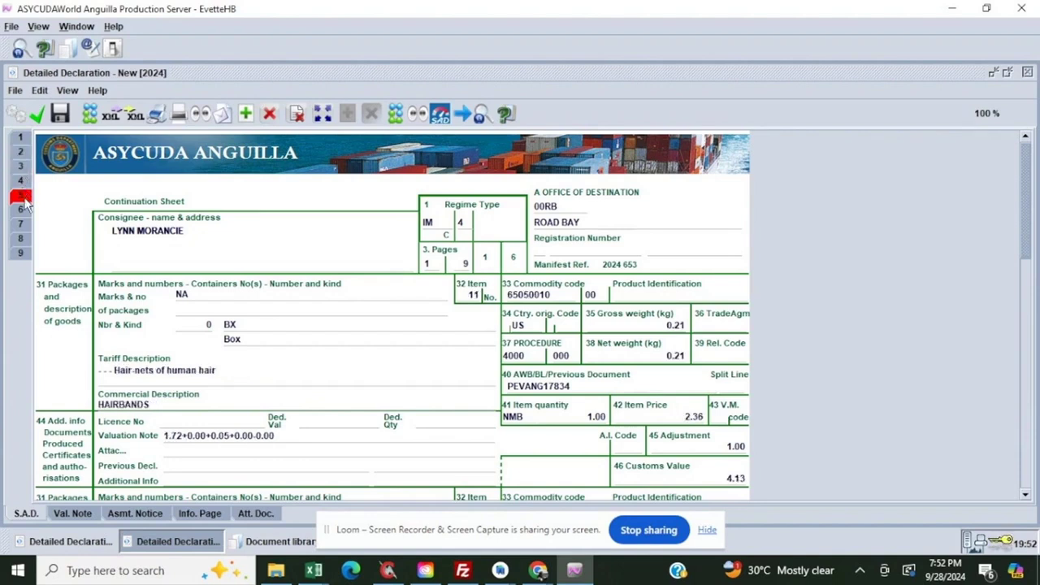
left_click(22, 210)
left_click(22, 224)
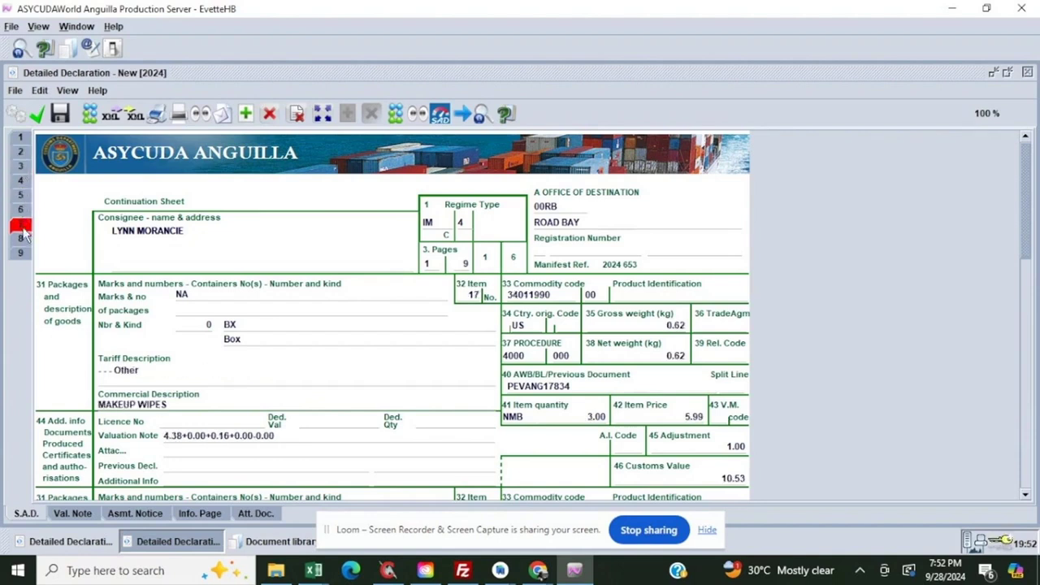
left_click(21, 238)
left_click(22, 253)
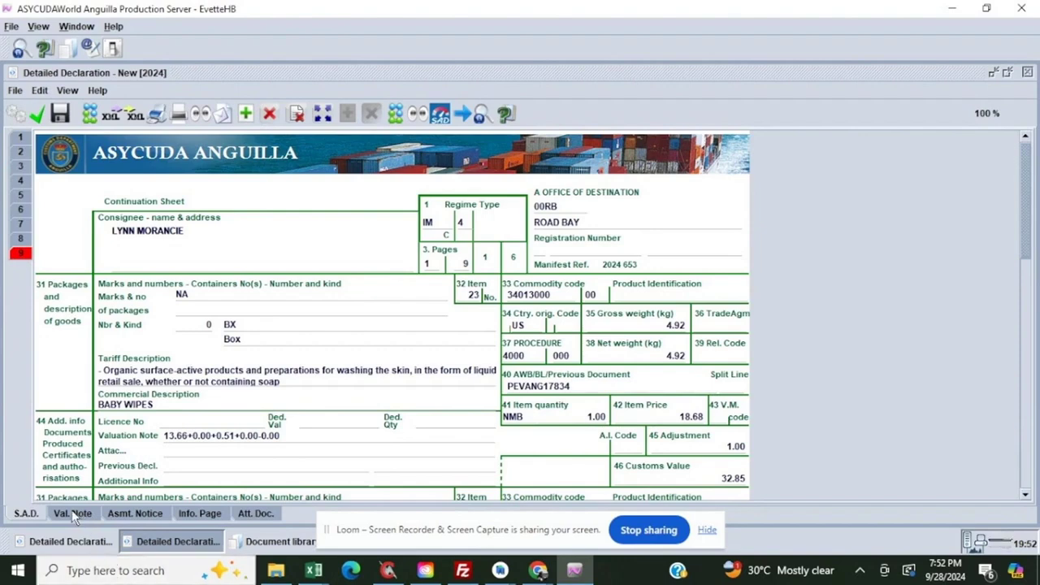
Examine the item valuation notes on pages 9 and 5, including invoice value, external freight and insurance
left_click(73, 513)
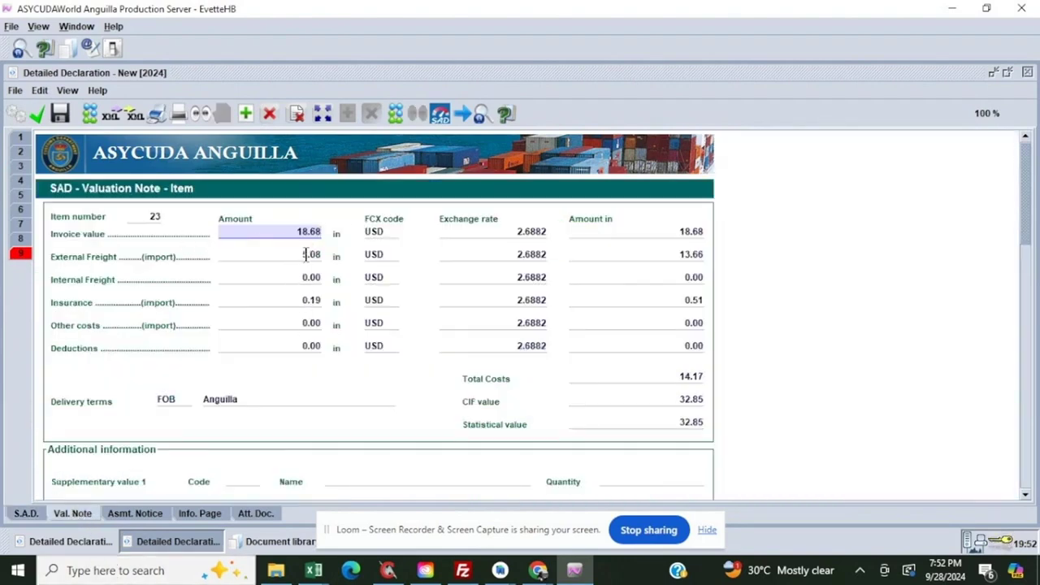
scroll(309, 317, "down", 8)
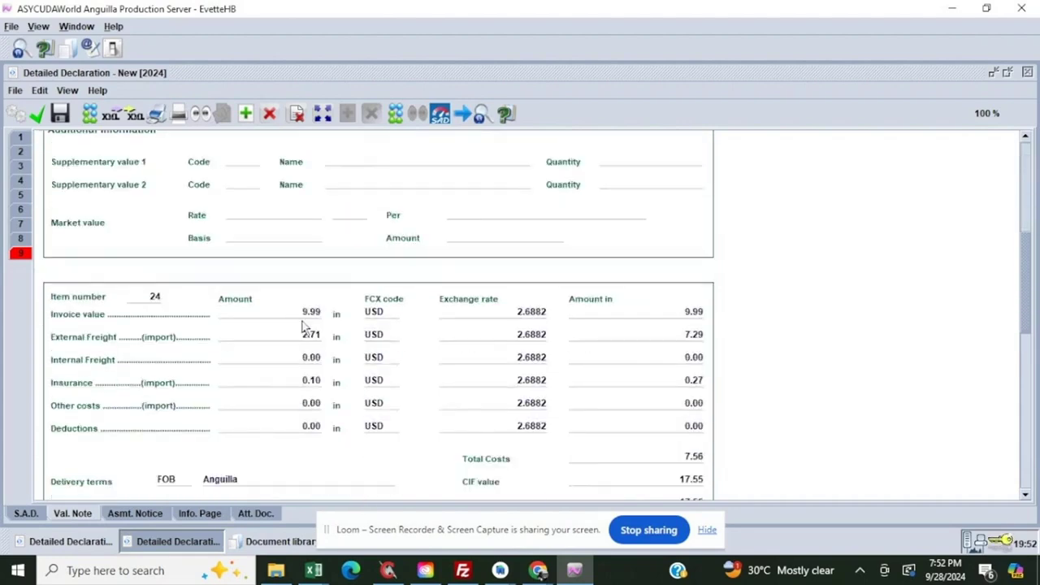
scroll(162, 370, "up", 3)
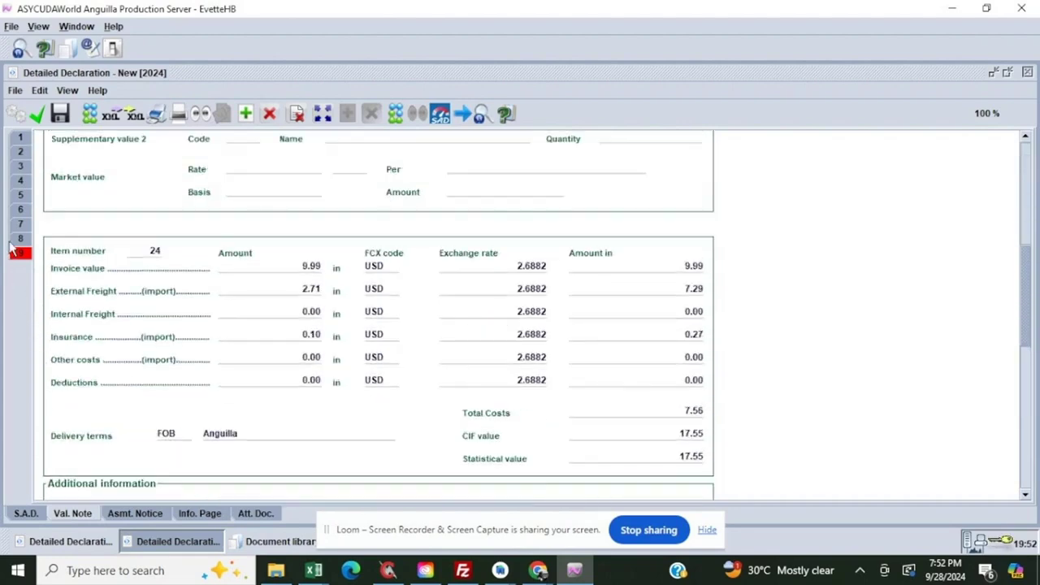
left_click(18, 241)
left_click(20, 195)
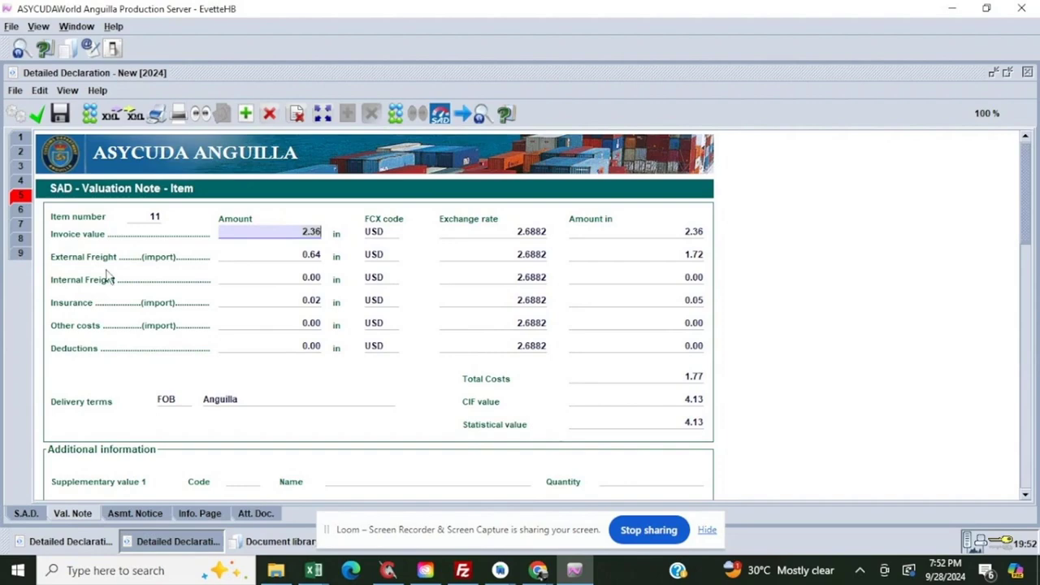
Return to the S.A.D. form and examine the tariff descriptions, commodity codes and weights of the items on pages 5 and 7
left_click(25, 513)
scroll(335, 330, "down", 6)
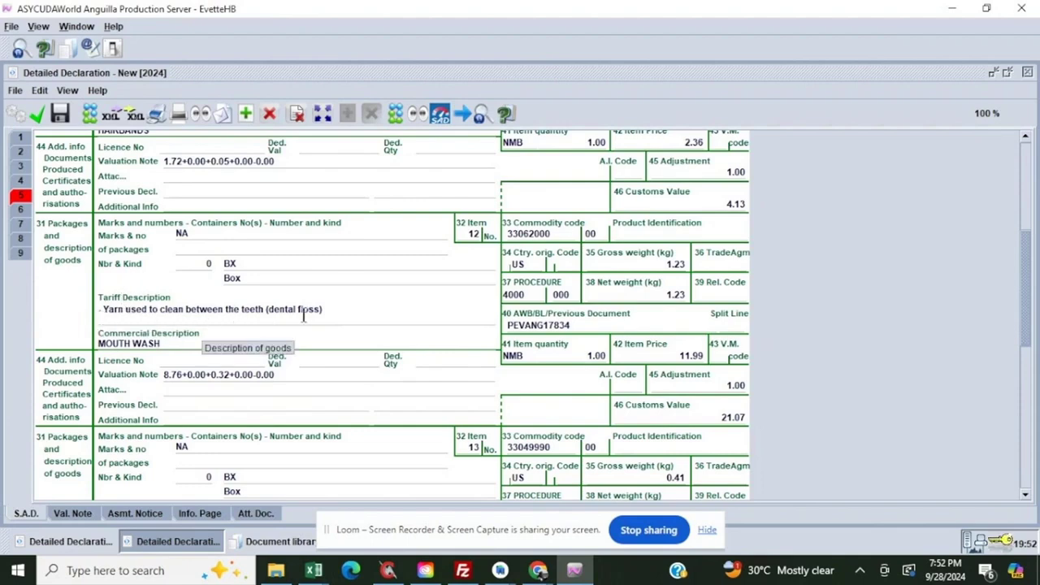
scroll(366, 321, "down", 5)
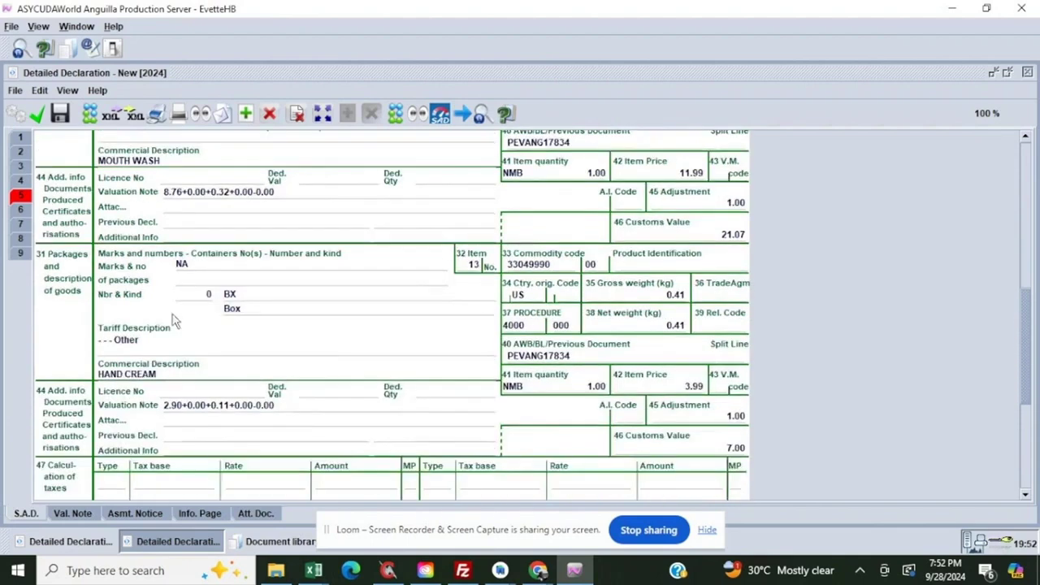
scroll(134, 312, "down", 3)
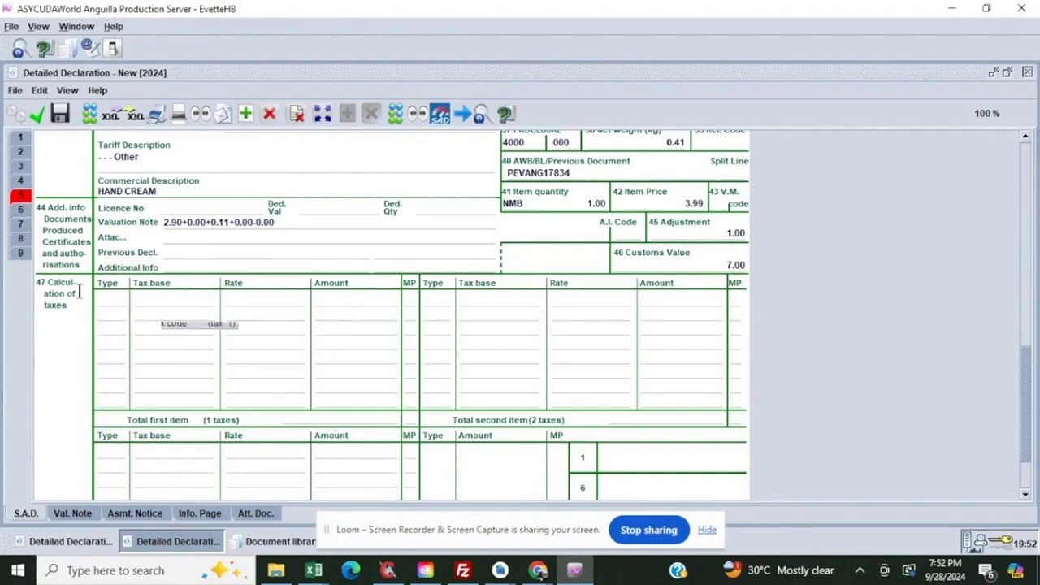
left_click(21, 225)
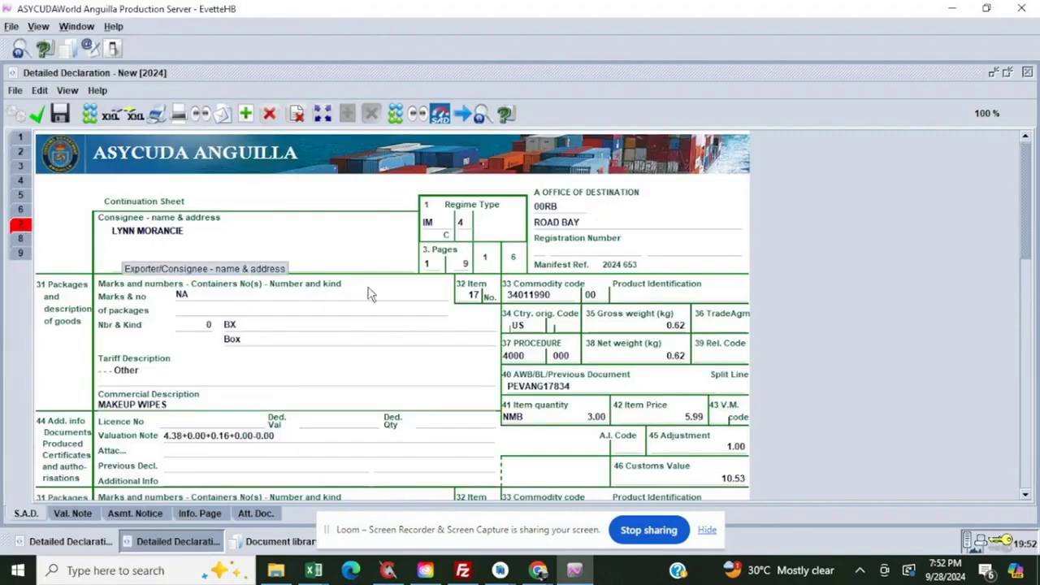
scroll(370, 290, "down", 4)
scroll(217, 294, "down", 1)
scroll(217, 294, "down", 2)
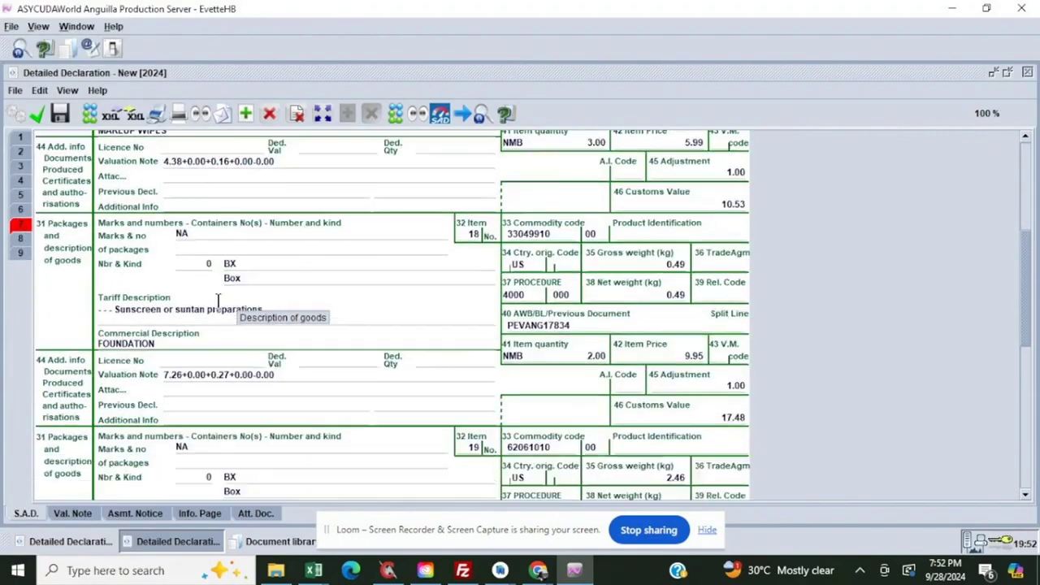
scroll(459, 346, "down", 1)
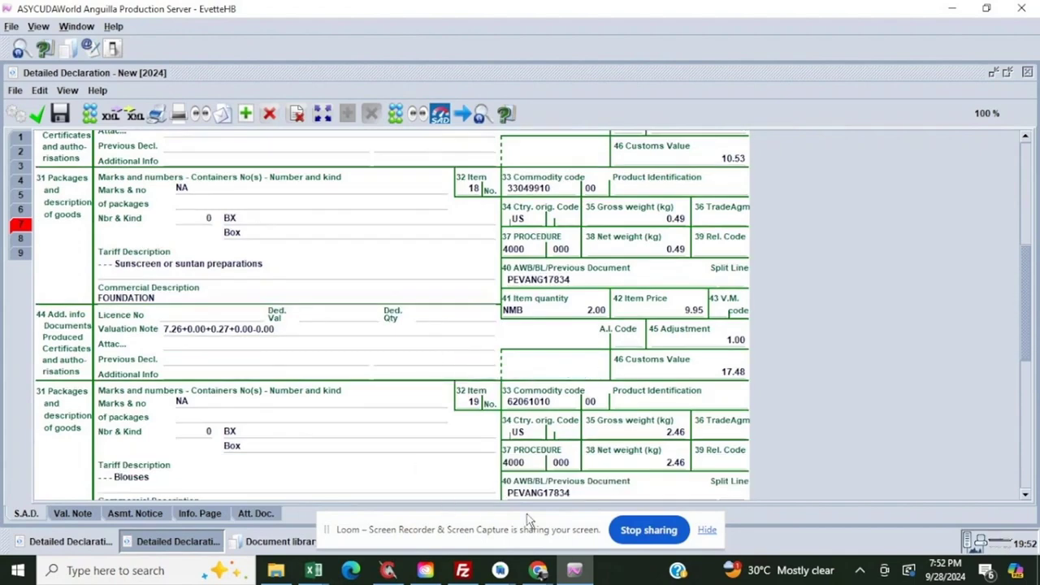
Switch back to Broker Genius in the browser, look over the entry's item list and go to the main dashboard
mouse_move(542, 575)
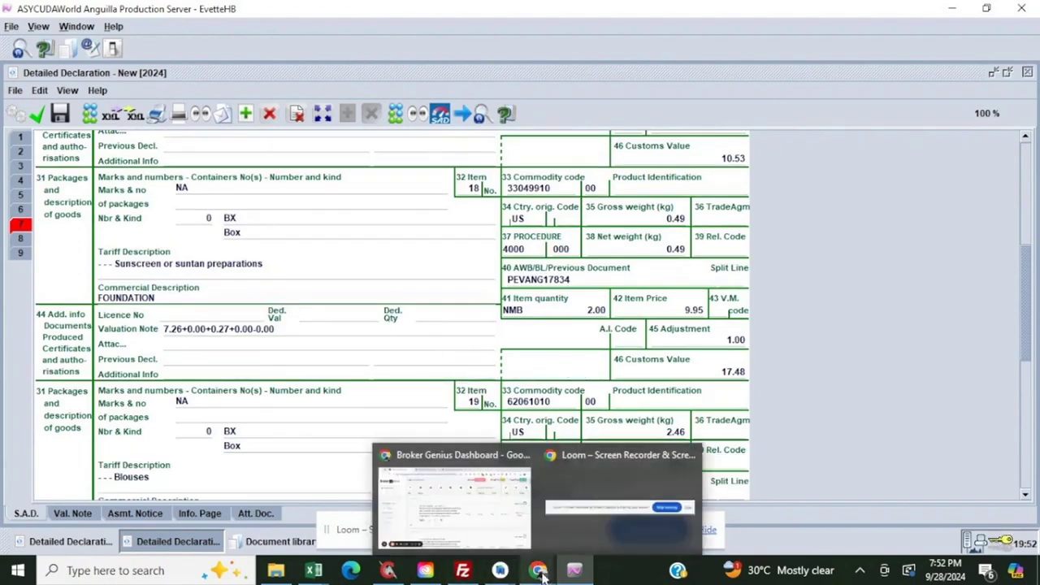
left_click(459, 512)
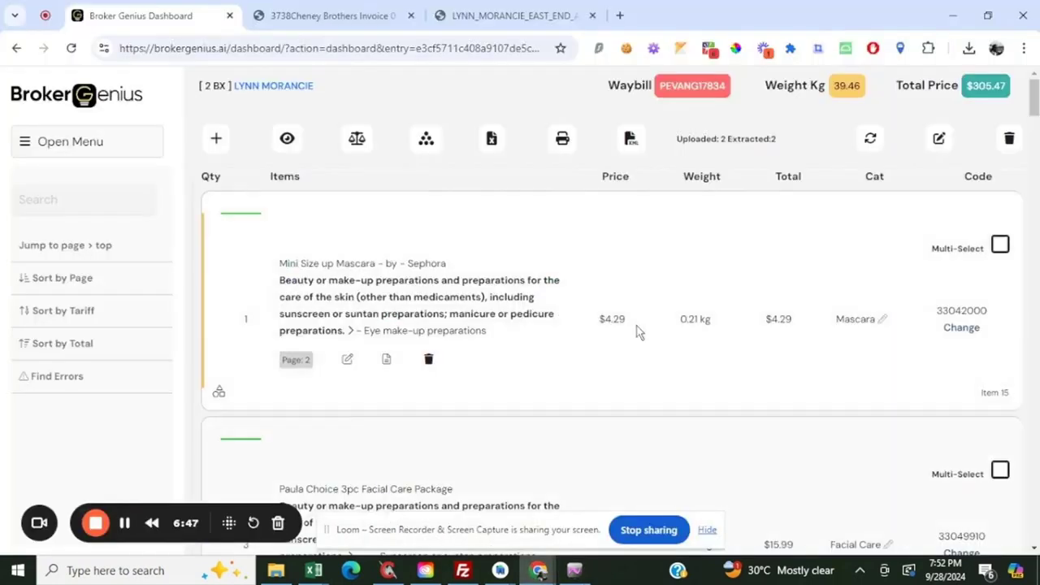
scroll(642, 338, "down", 5)
scroll(645, 341, "up", 4)
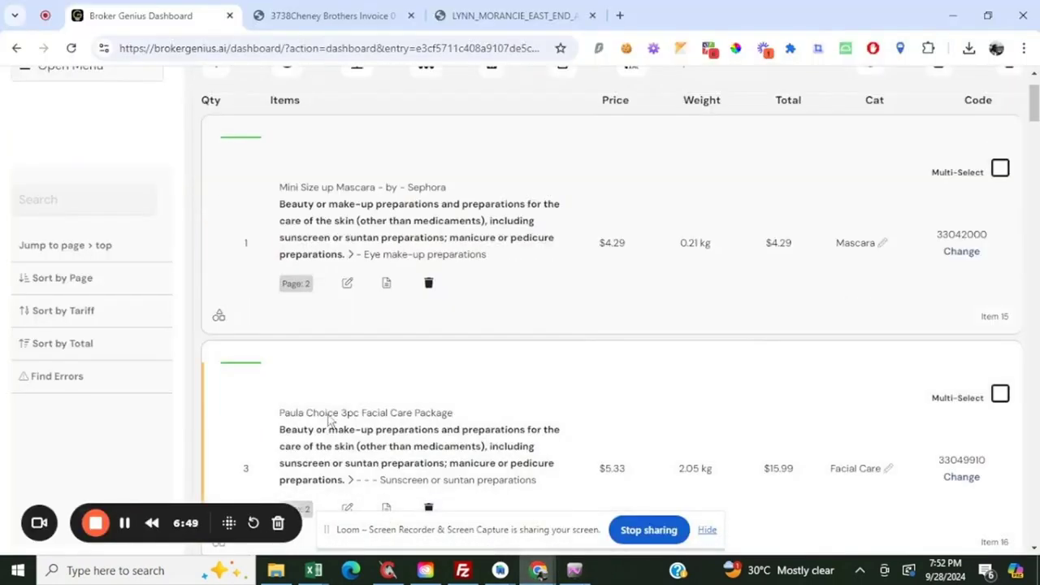
scroll(720, 308, "up", 2)
left_click(81, 139)
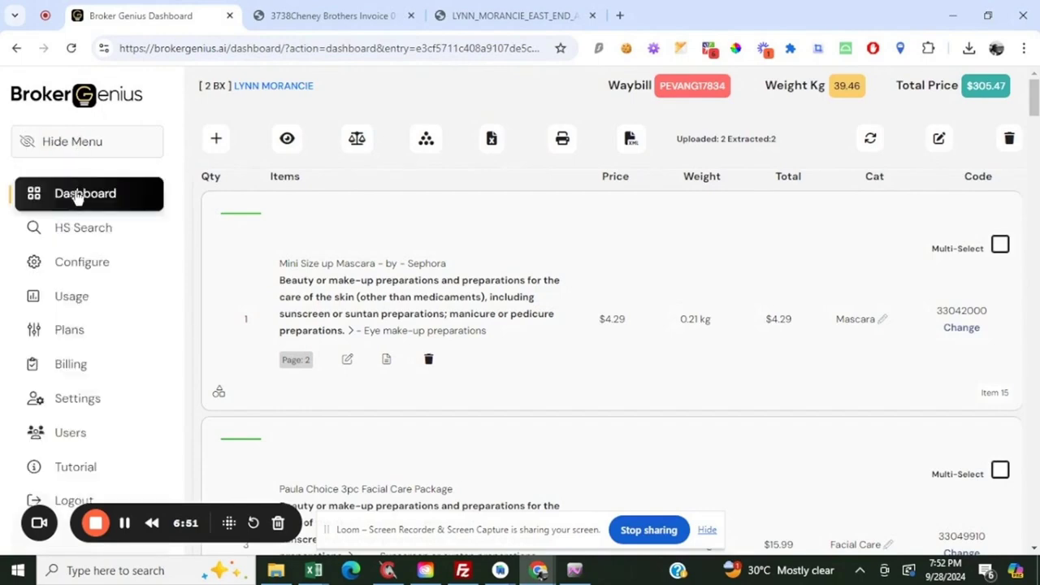
left_click(77, 197)
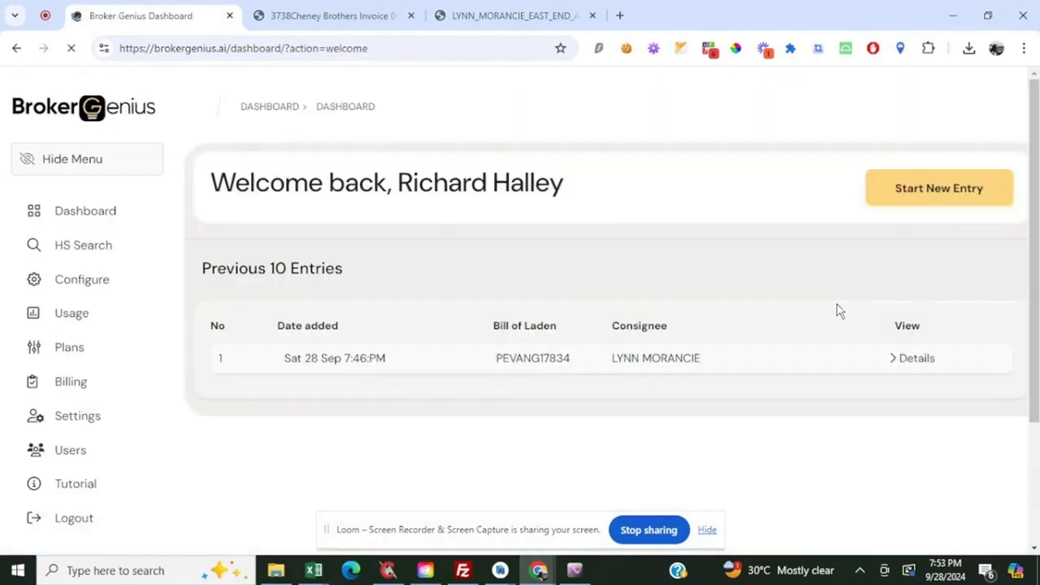
left_click(648, 530)
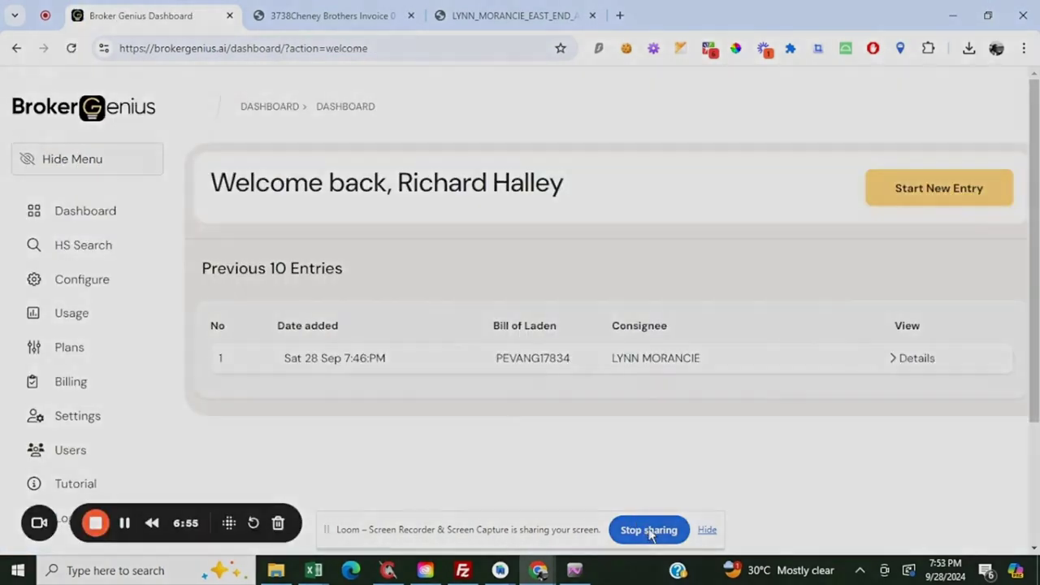